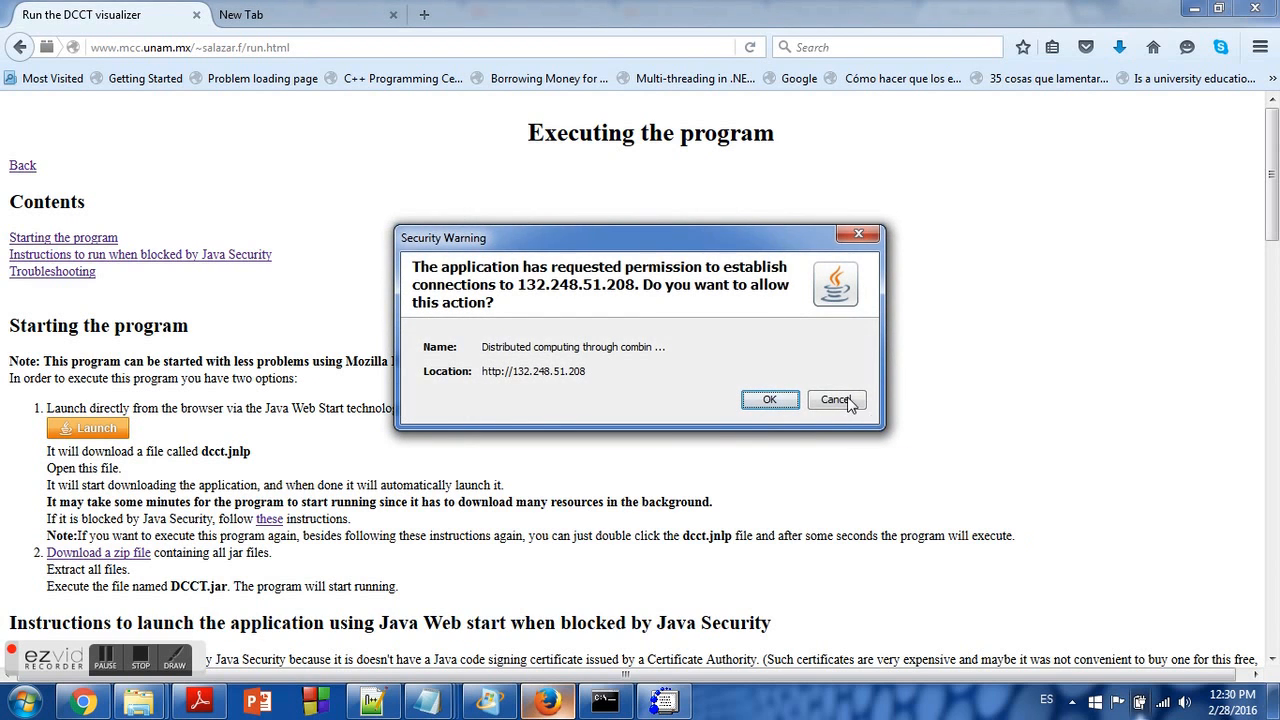
Decline the application's connection request and generate an initial complex for 3 processes with the default names and colors
click(851, 399)
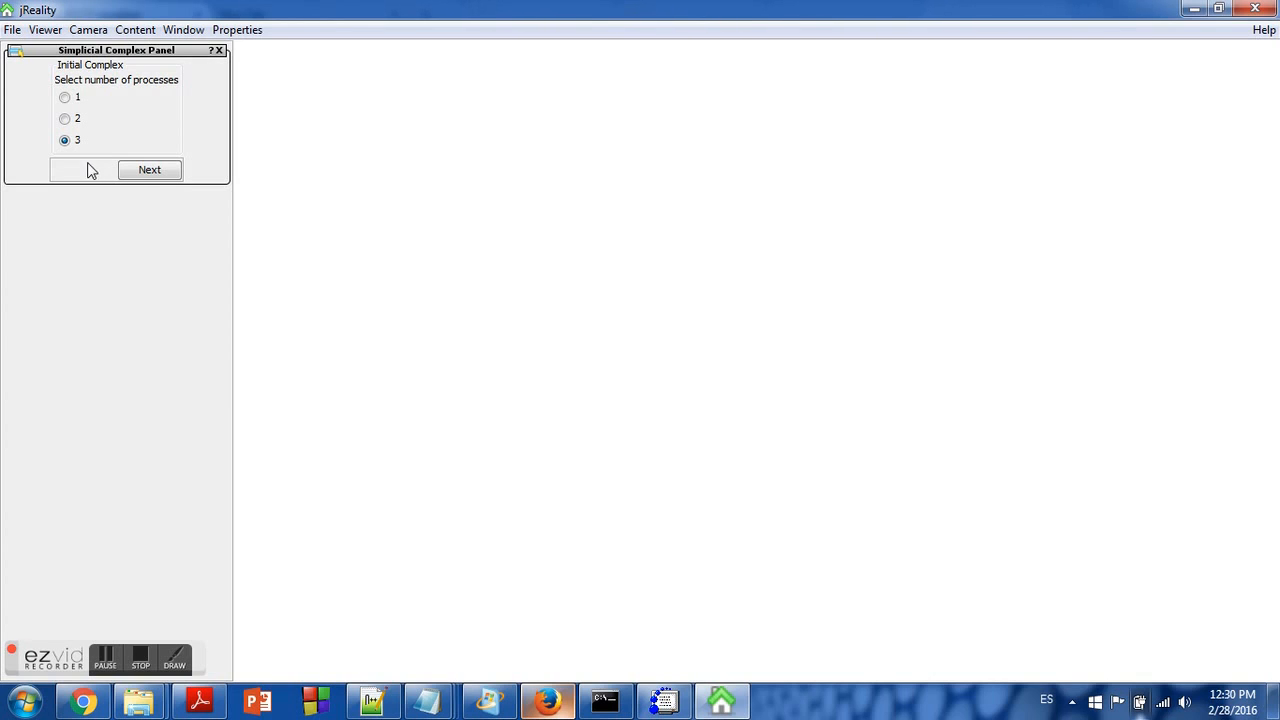
click(146, 174)
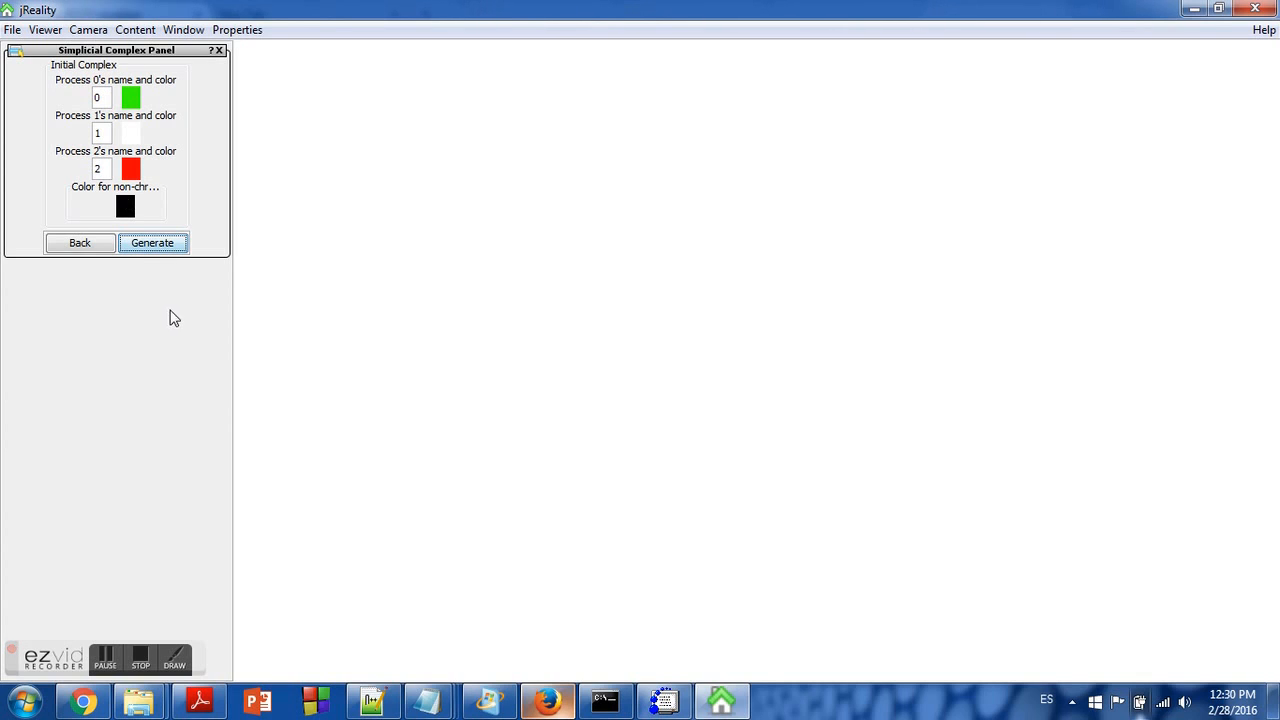
click(151, 245)
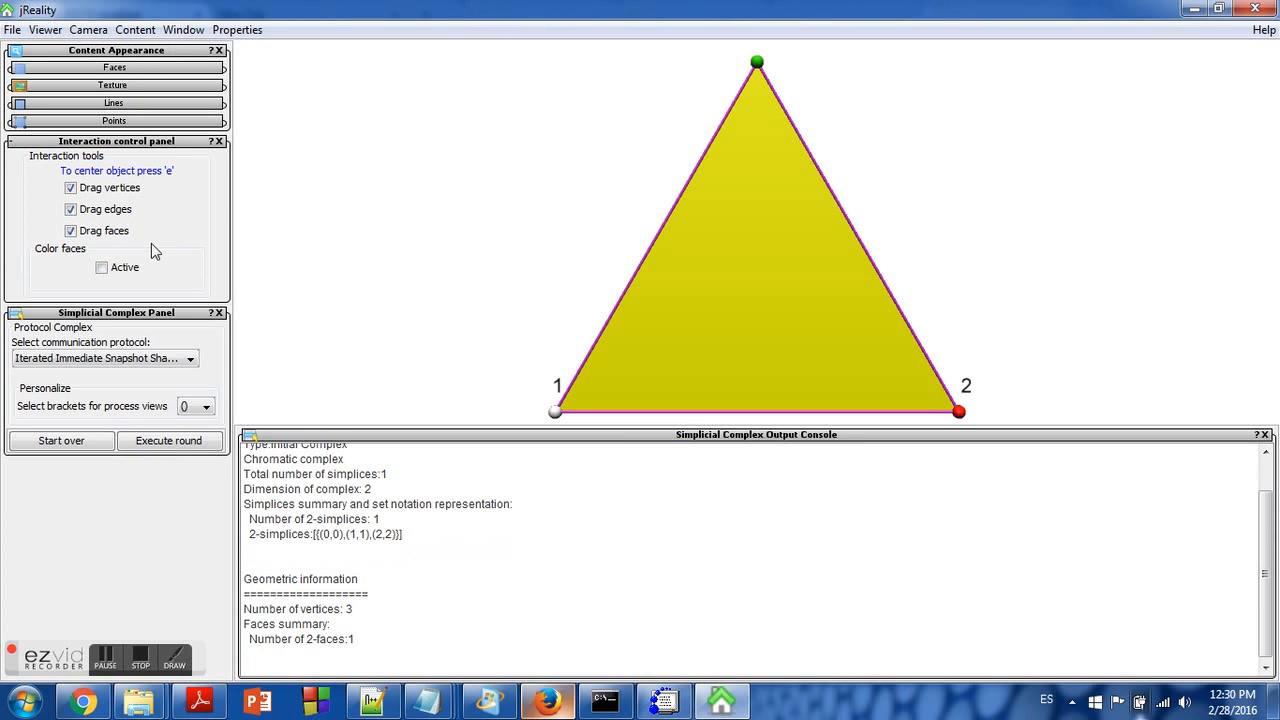
Collapse the interaction controls and examine the initial complex's simplices and geometric information in the output console
click(163, 145)
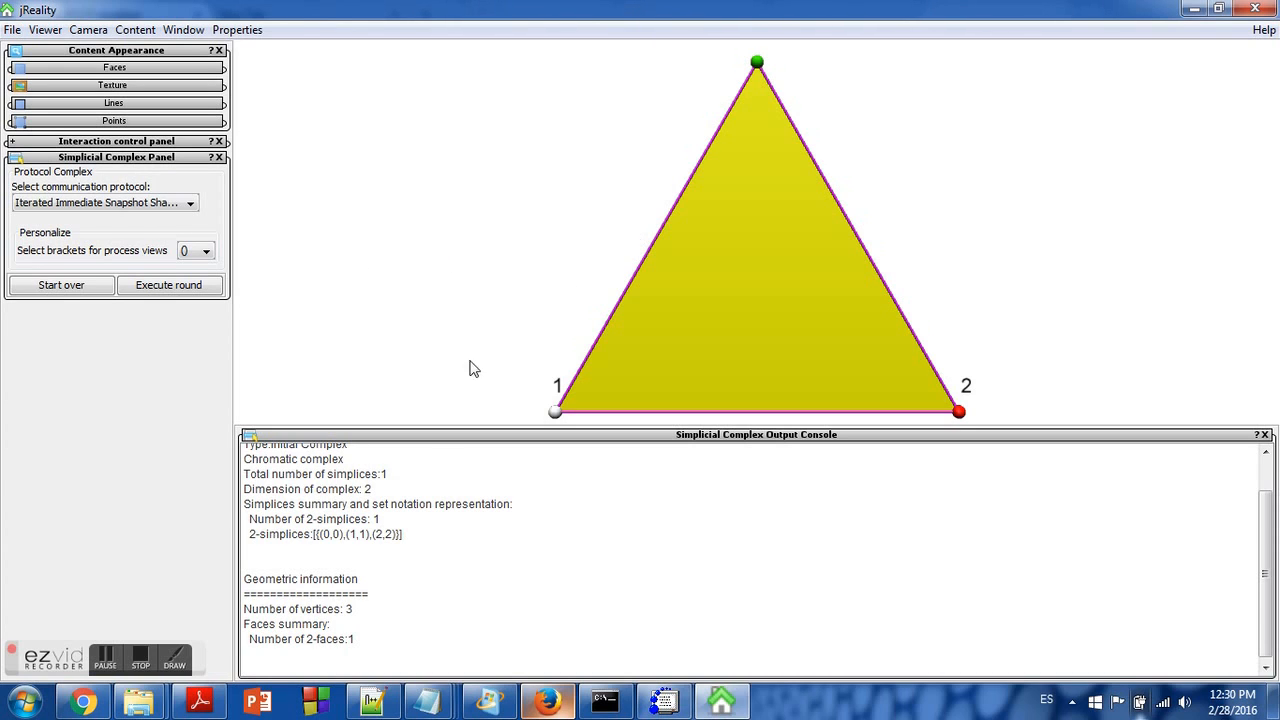
scroll(390, 527, up, 1)
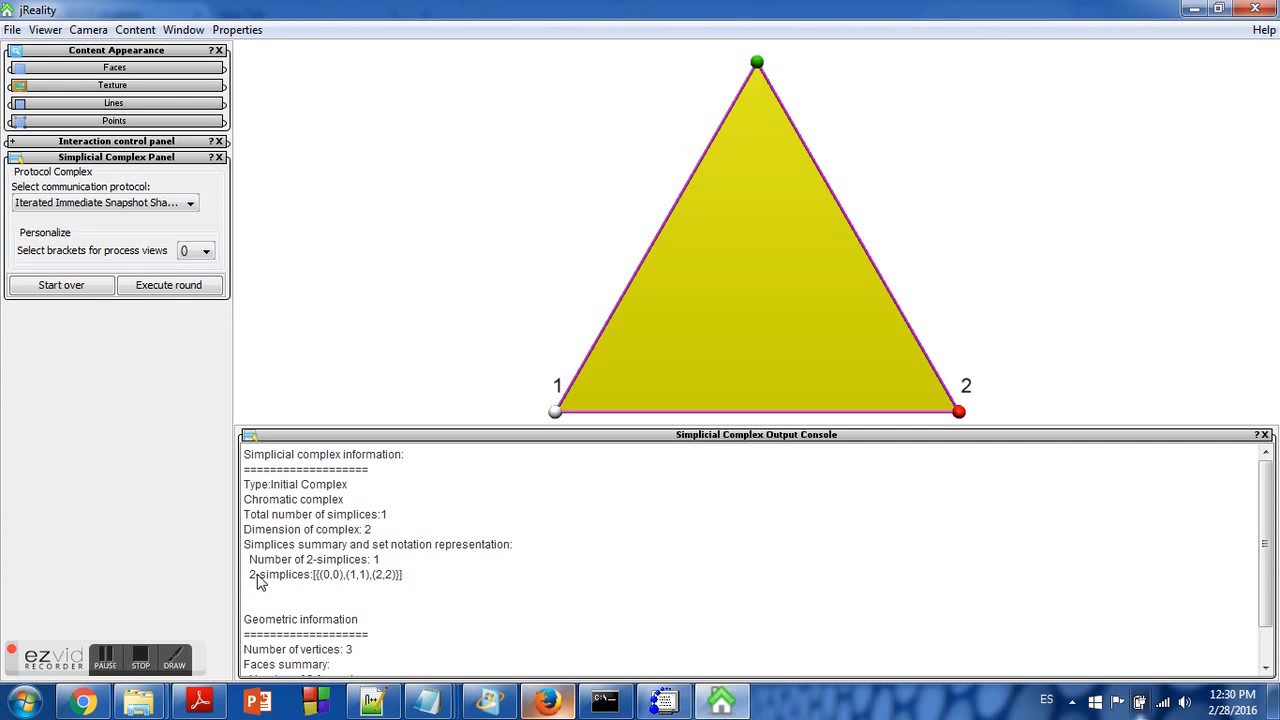
drag(315, 577, 398, 577)
scroll(407, 577, down, 1)
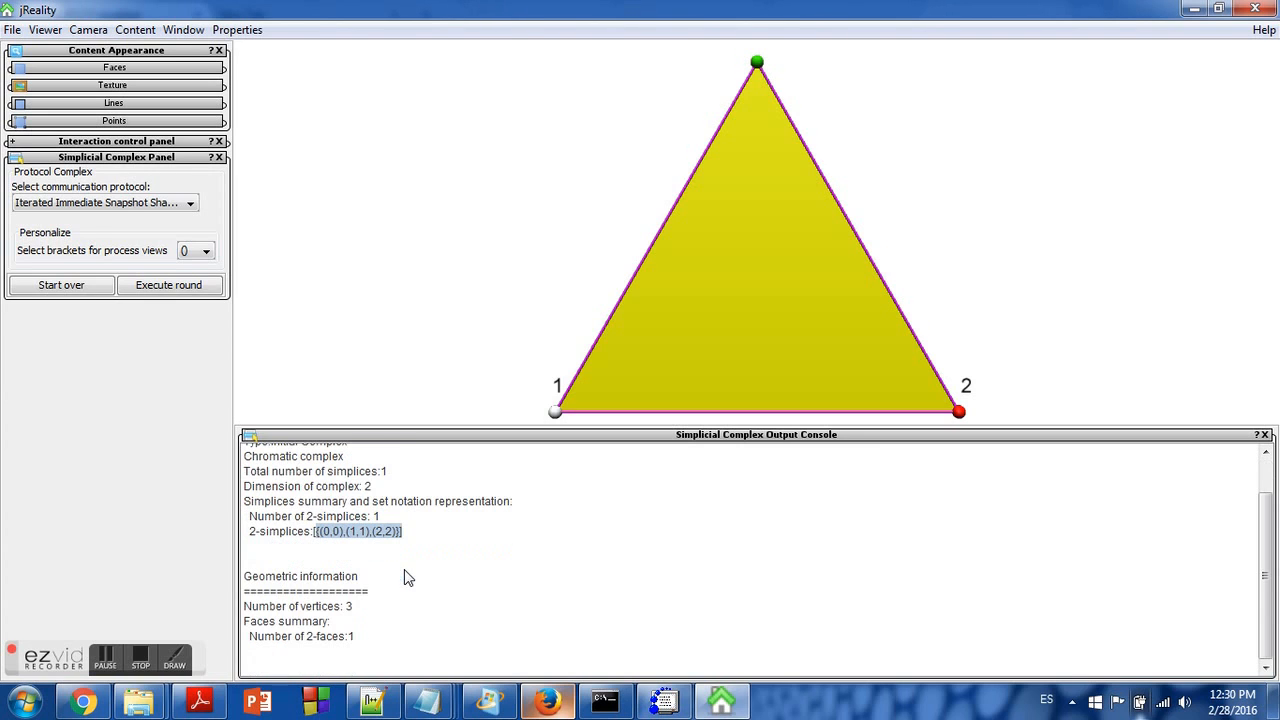
drag(249, 577, 414, 634)
scroll(408, 545, up, 1)
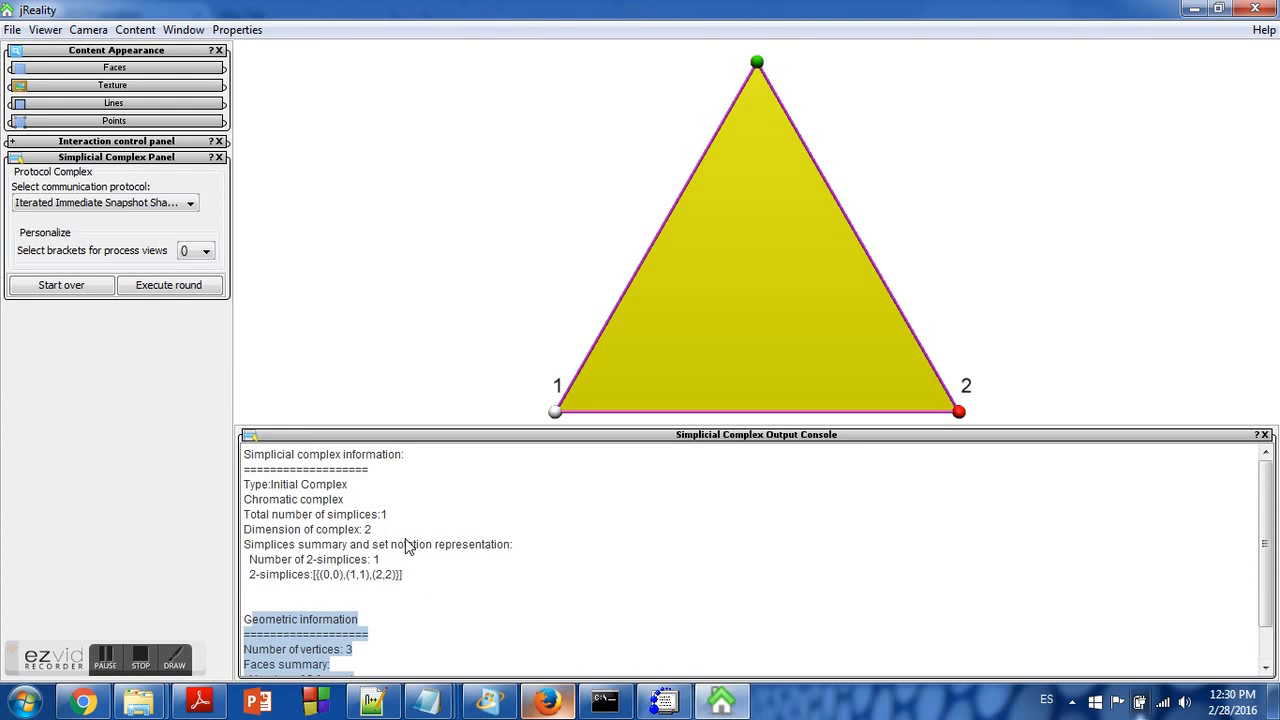
click(335, 317)
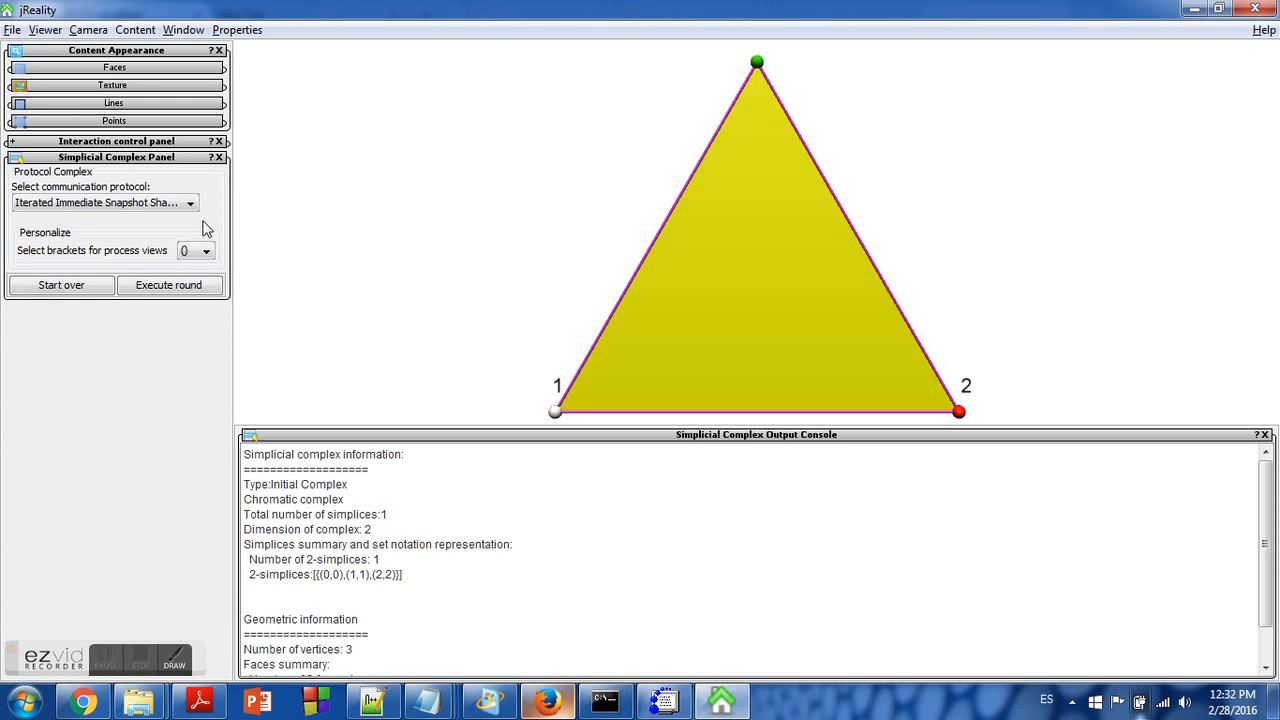
Choose the Iterated Immediate Snapshot Shared memory communication protocol and execute one round
click(75, 204)
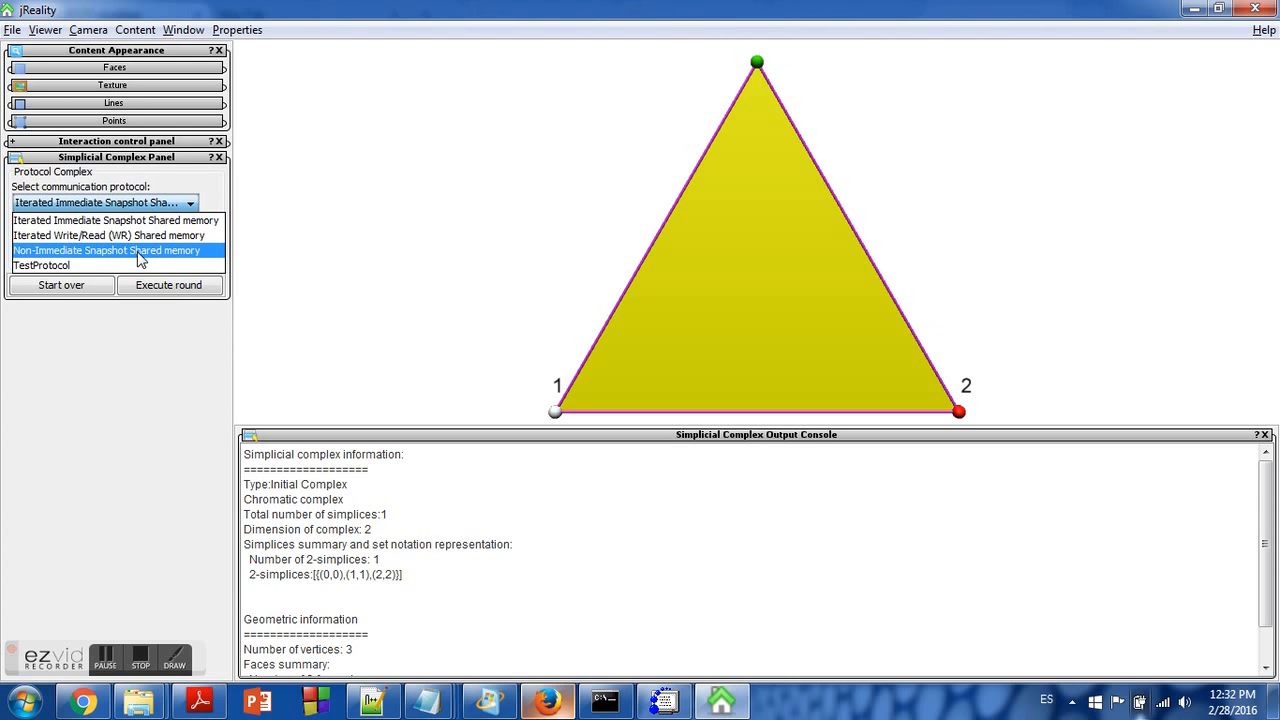
click(147, 221)
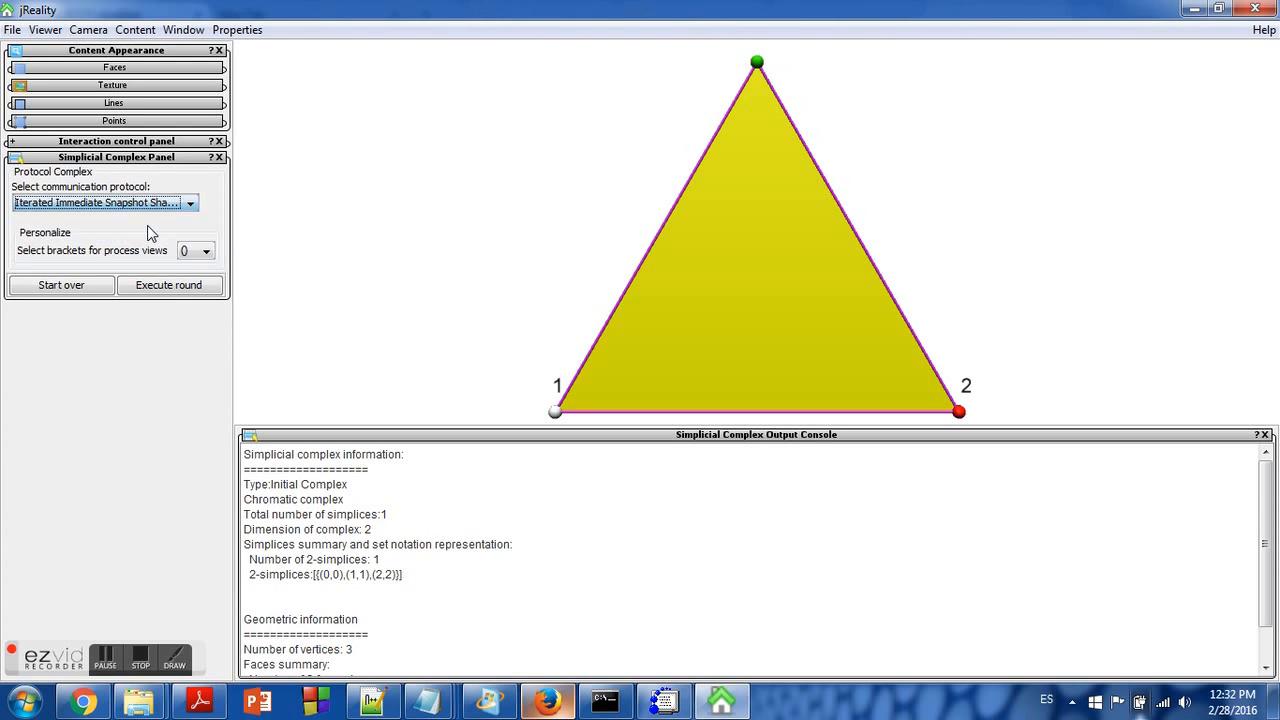
click(163, 287)
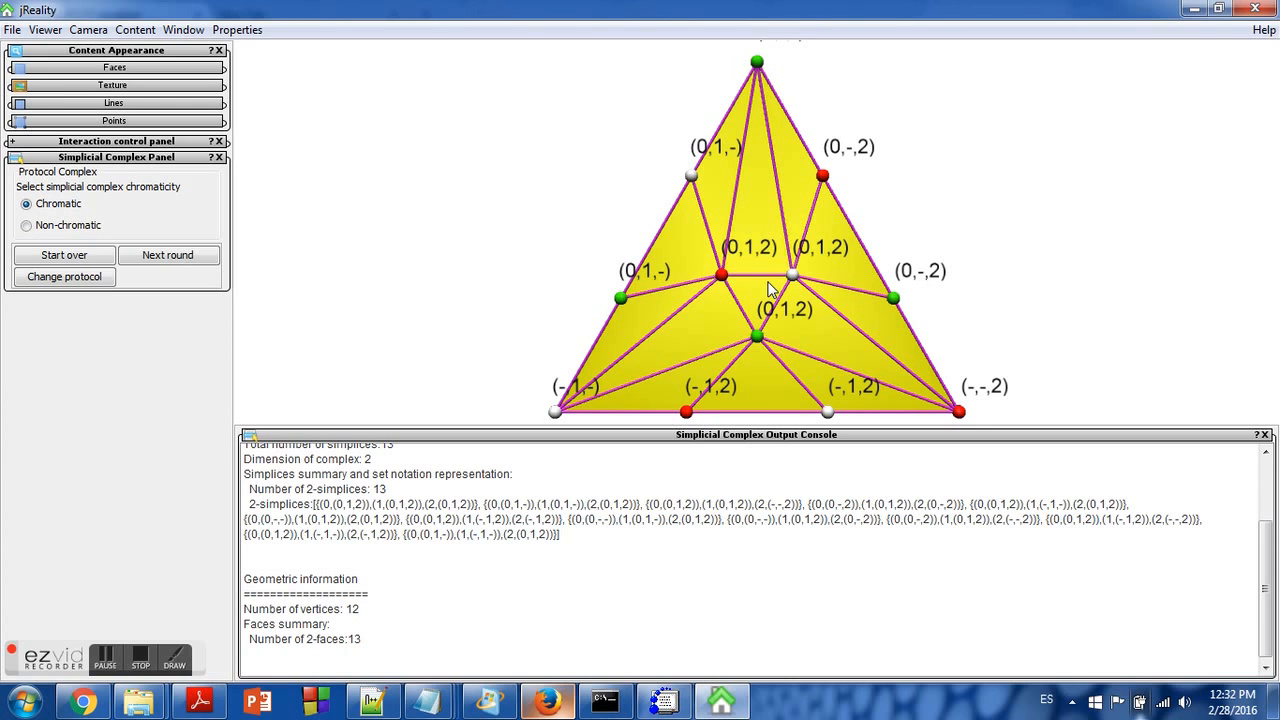
Examine the protocol complex's type, protocol, round, total number of simplices and 2-simplices notation in the output console
scroll(560, 505, up, 3)
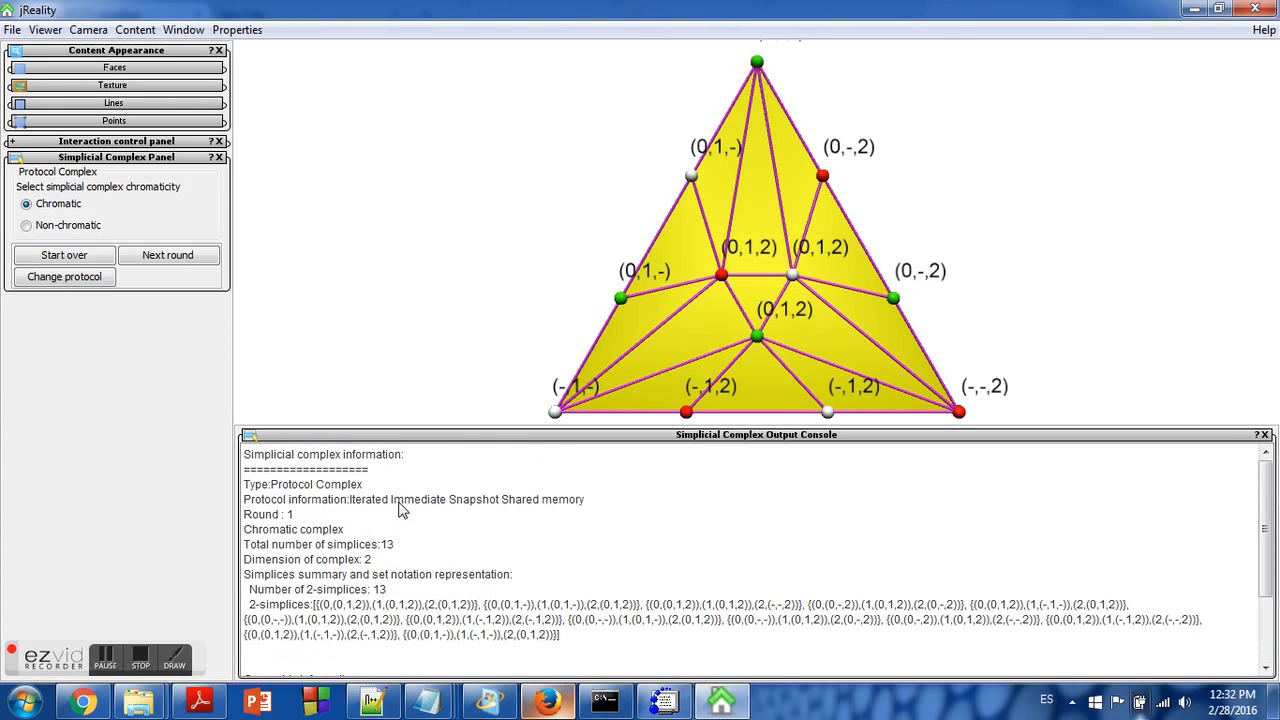
drag(271, 486, 377, 488)
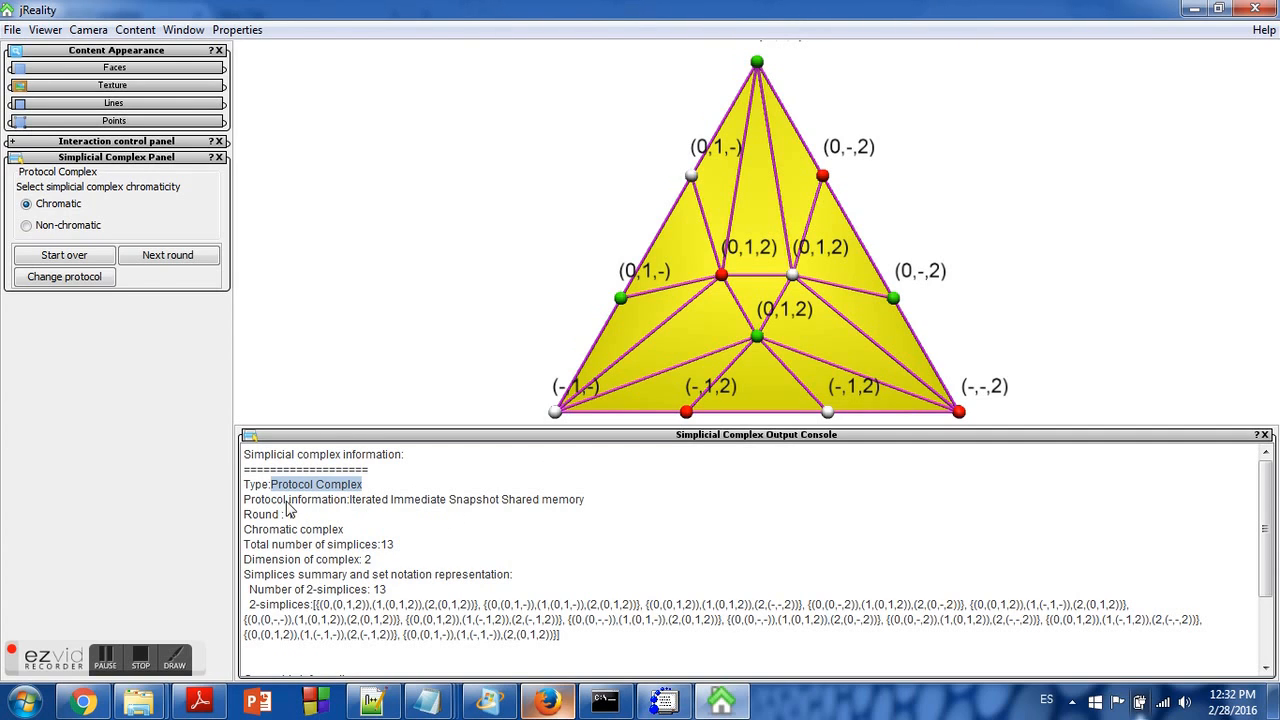
drag(352, 503, 588, 506)
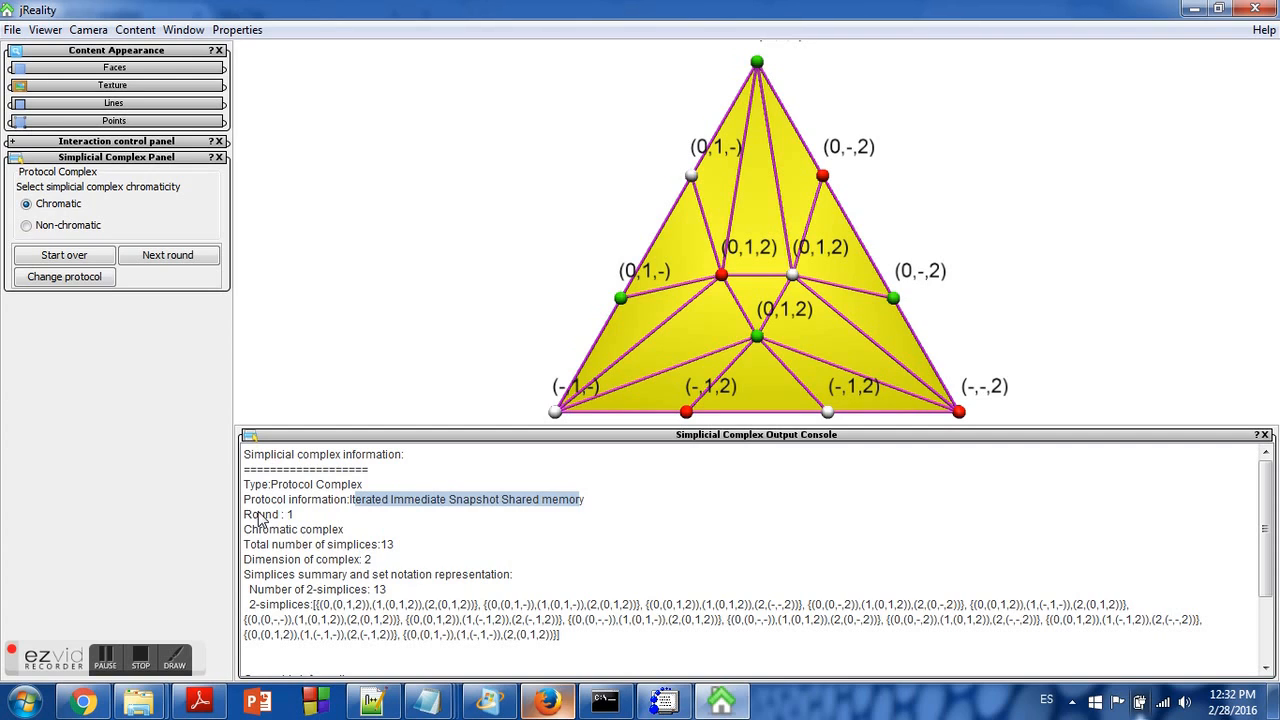
drag(259, 516, 312, 515)
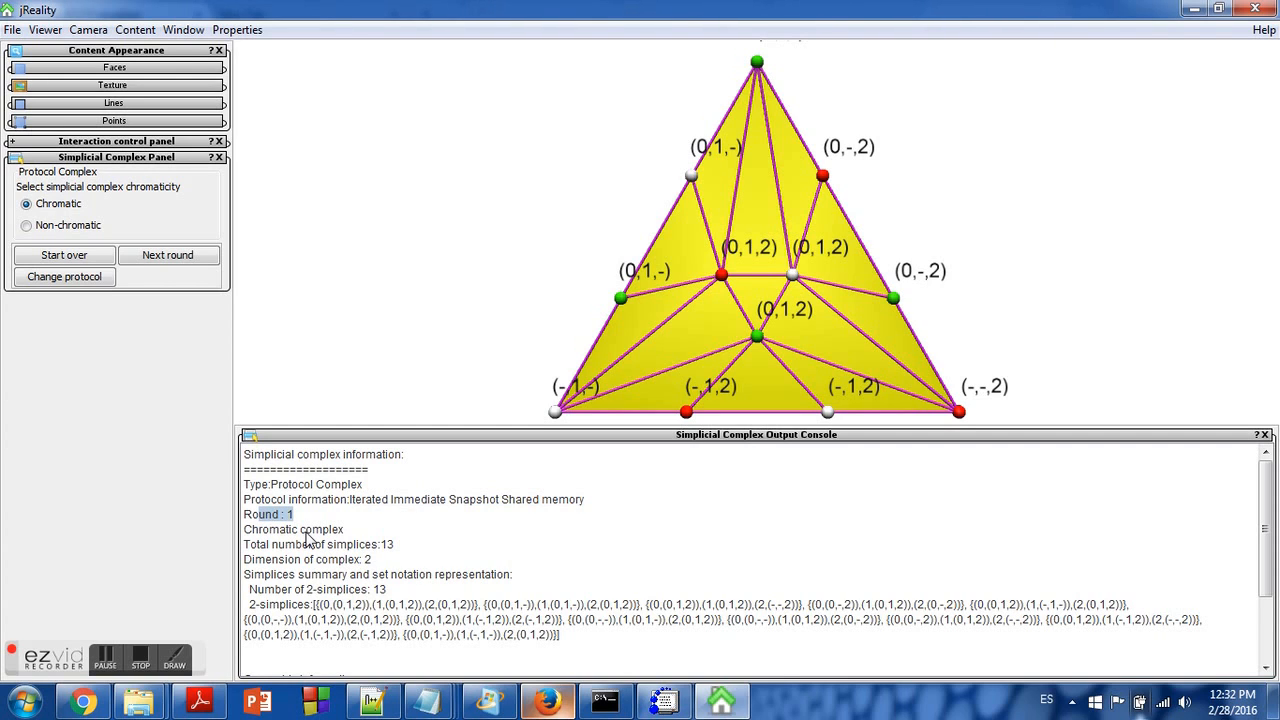
click(379, 544)
drag(379, 544, 396, 549)
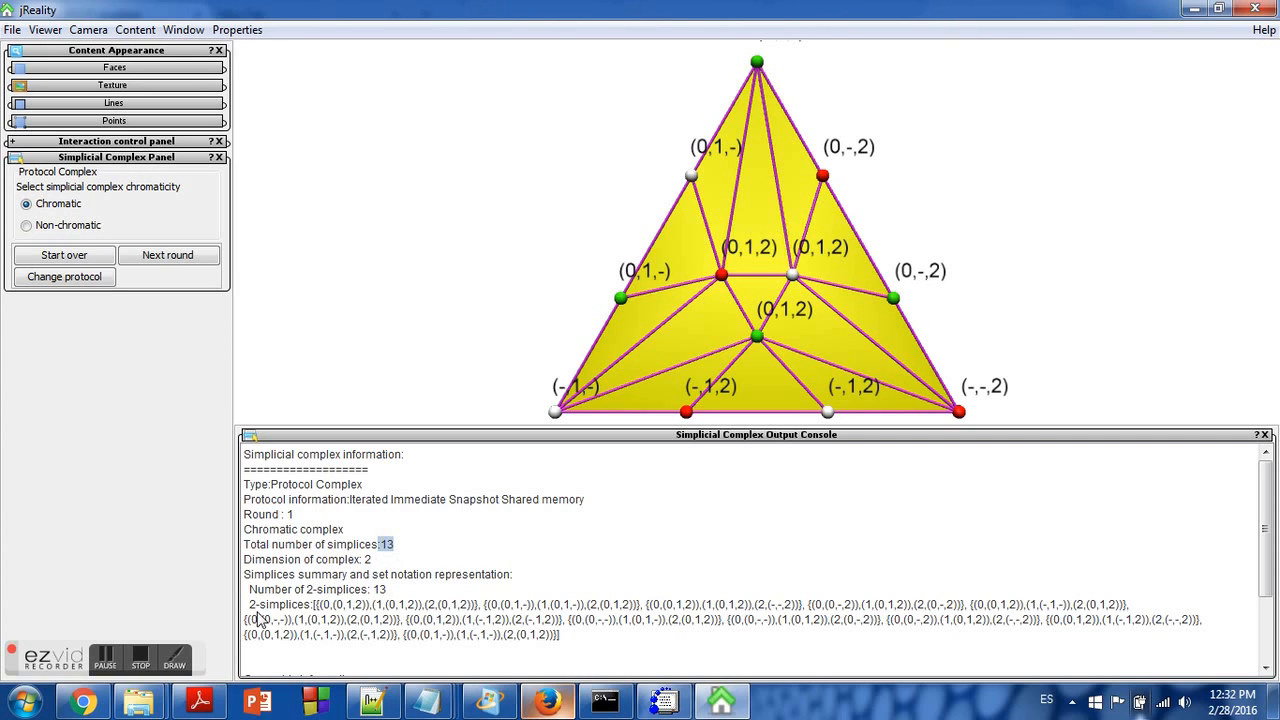
drag(313, 605, 548, 637)
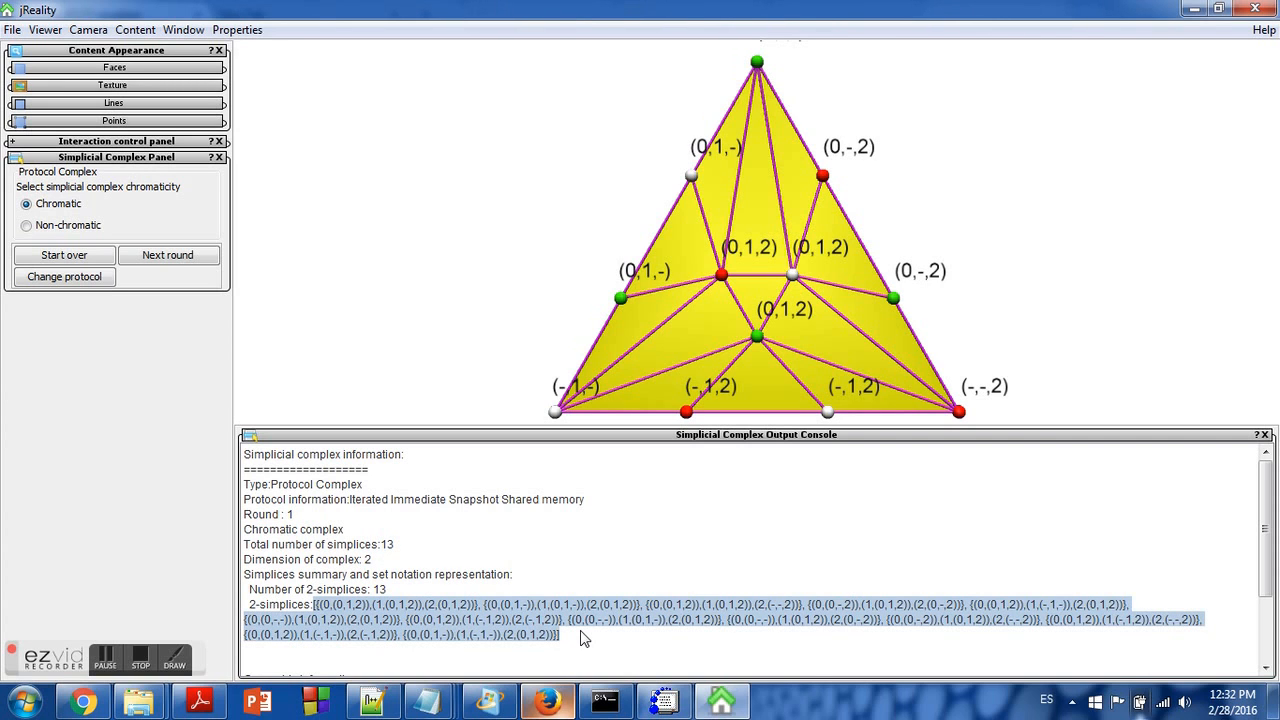
Display the protocol complex as non-chromatic, and return it to chromatic
click(67, 226)
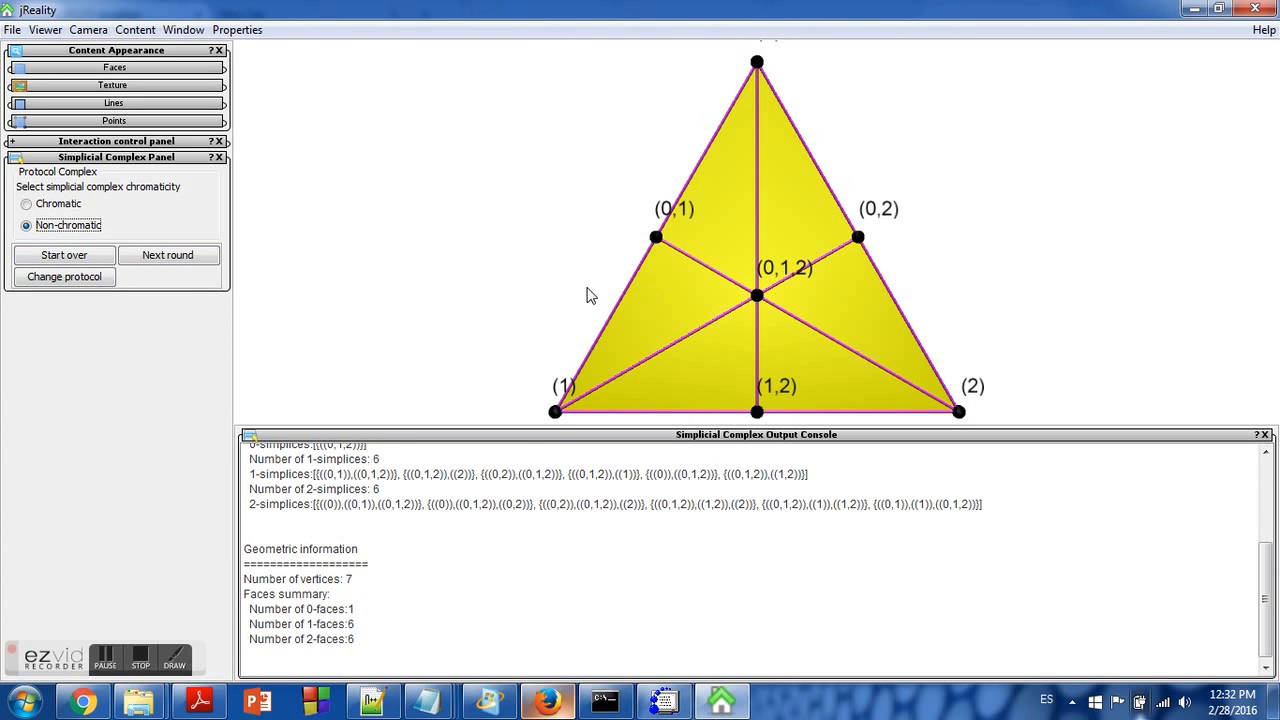
click(52, 205)
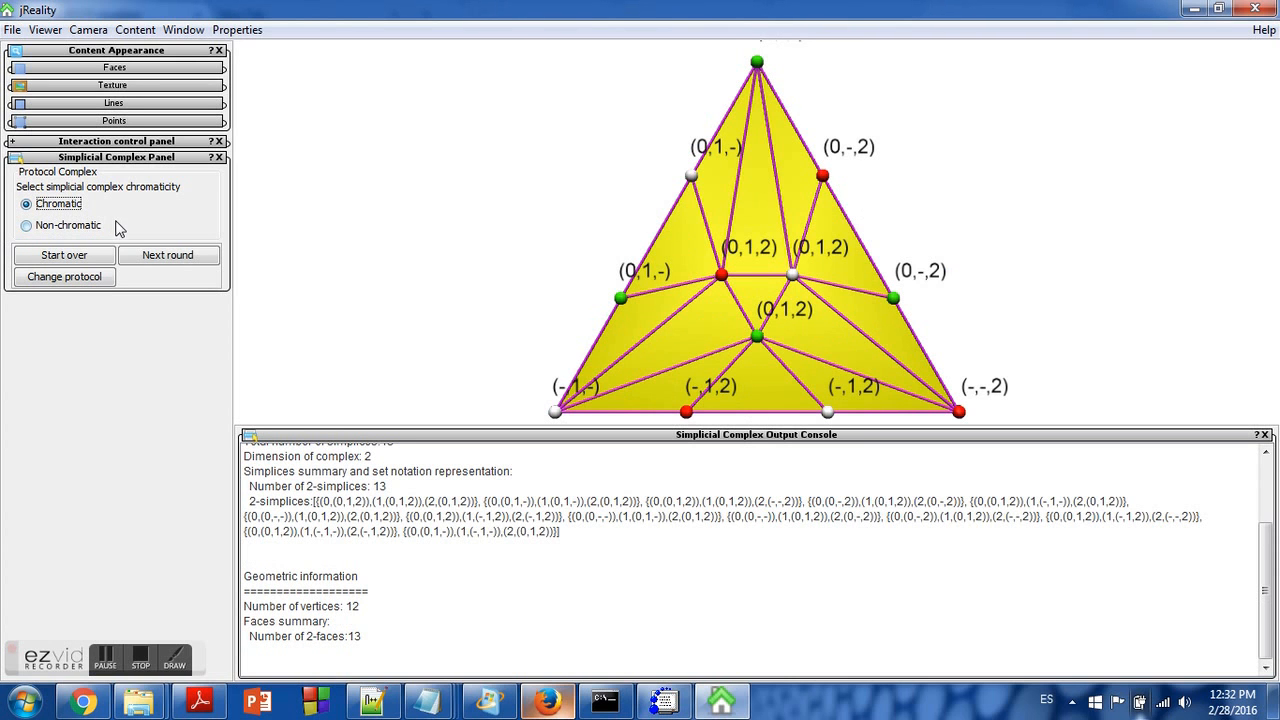
Close the output console and fit the whole chromatic complex in the enlarged view
scroll(747, 249, up, 3)
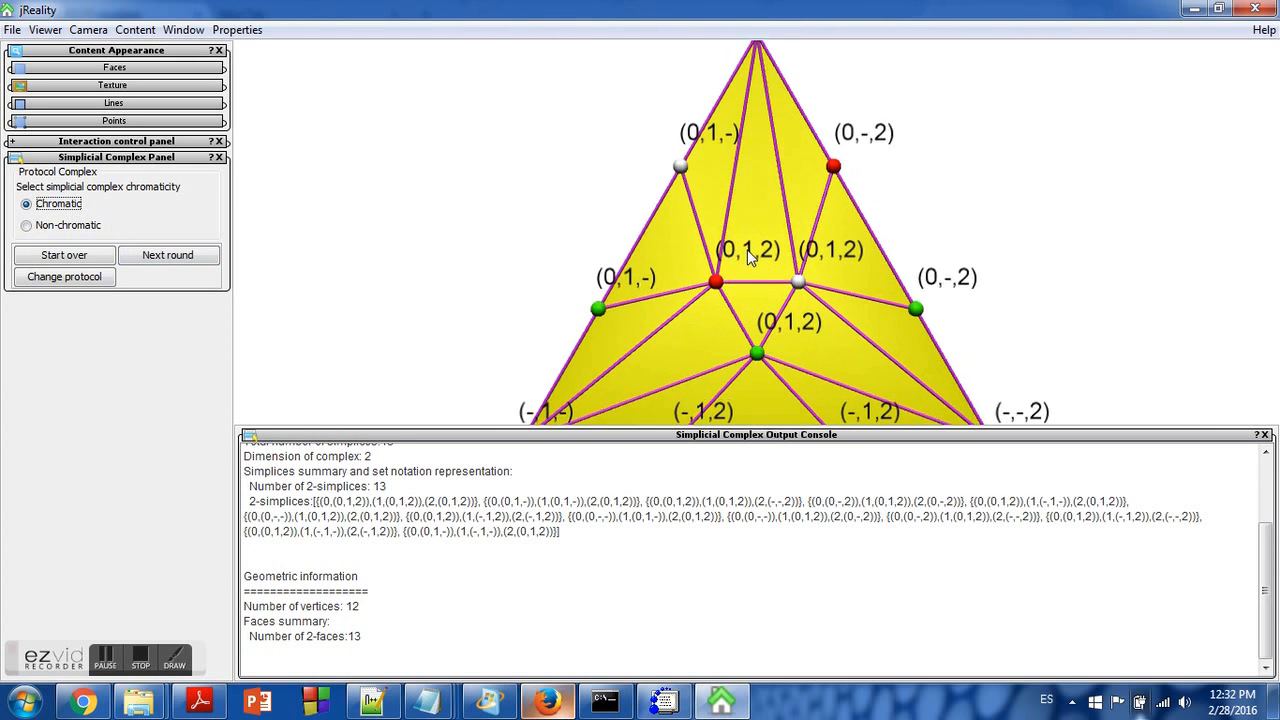
scroll(747, 257, down, 2)
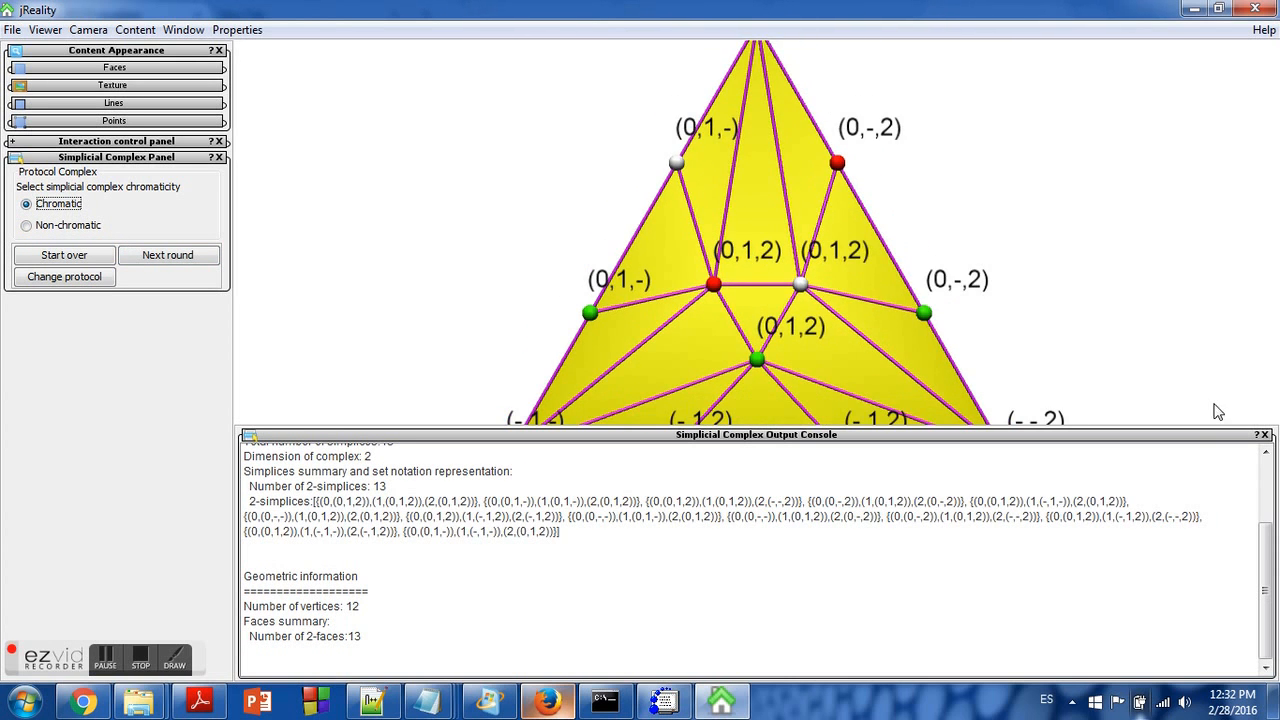
click(1264, 435)
scroll(780, 451, down, 2)
scroll(771, 443, up, 2)
scroll(771, 440, down, 2)
scroll(770, 440, down, 2)
scroll(755, 380, up, 2)
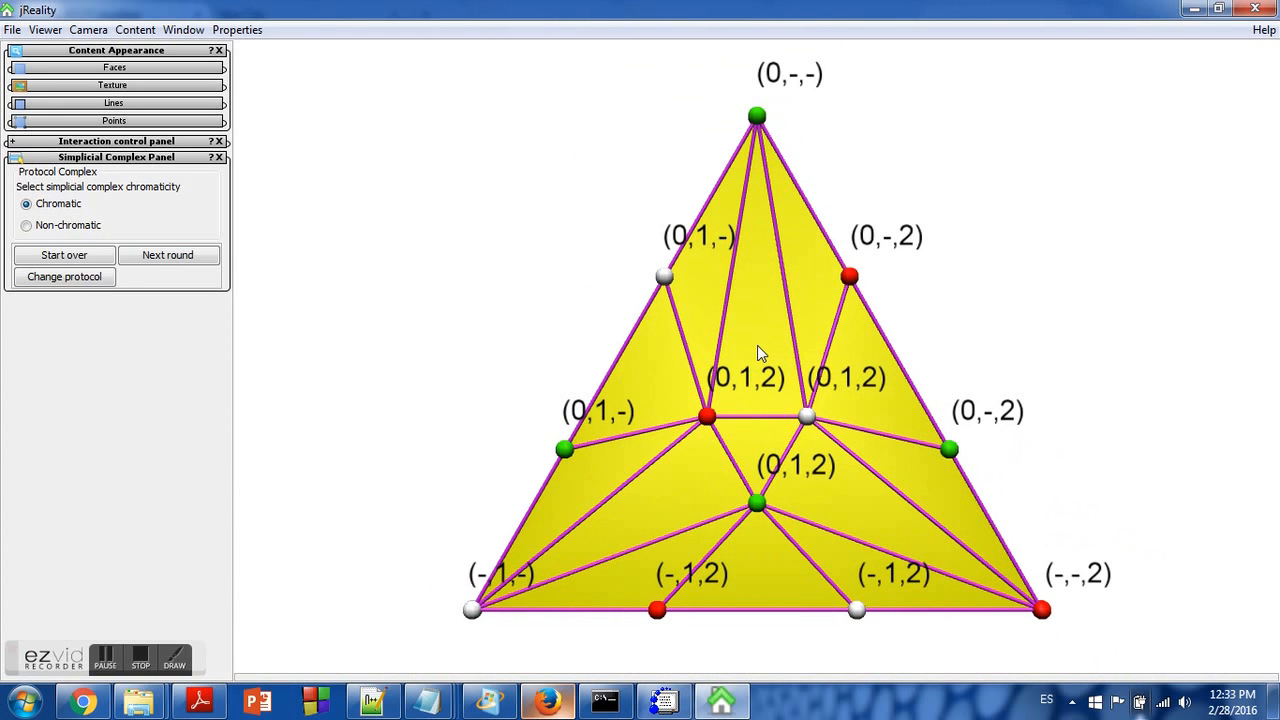
Shift the upper central face slightly and move the white (0,1,-) vertex outward to reshape the complex
mouse_move(757, 345)
mouse_down()
mouse_move(517, 329)
mouse_move(951, 289)
mouse_move(703, 311)
mouse_move(765, 328)
mouse_move(762, 352)
mouse_move(740, 338)
mouse_up()
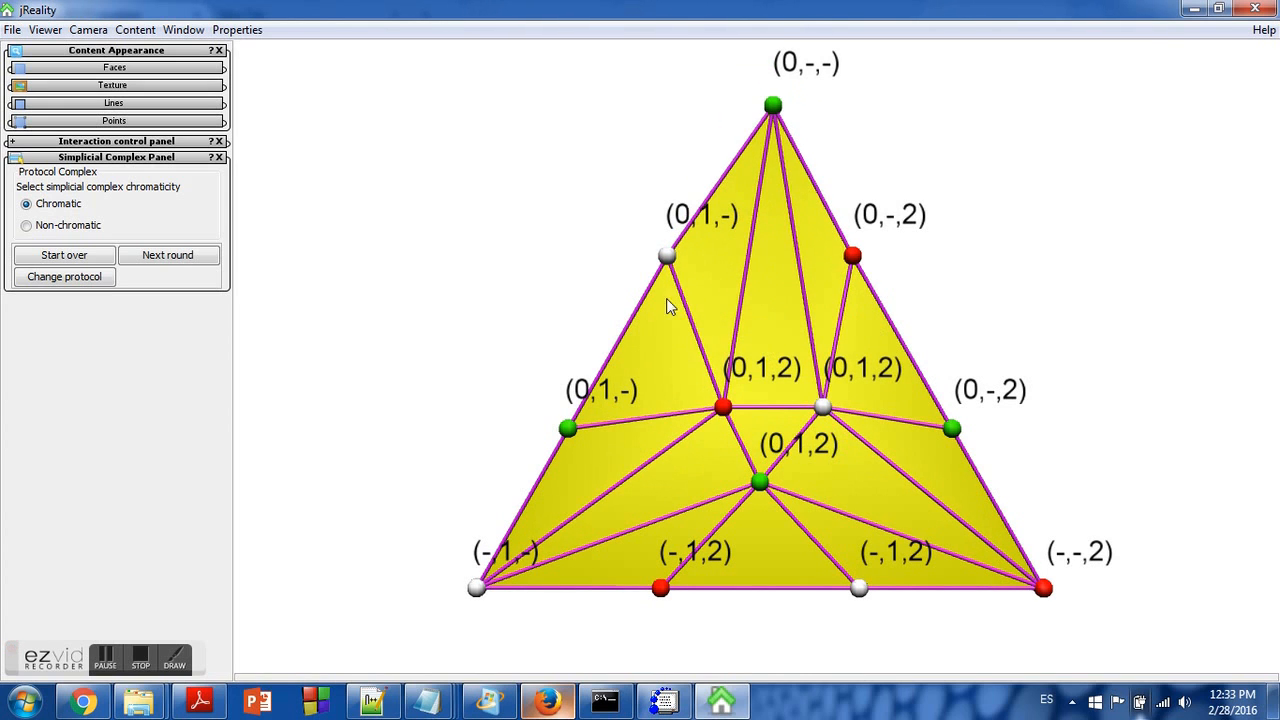
drag(666, 258, 653, 268)
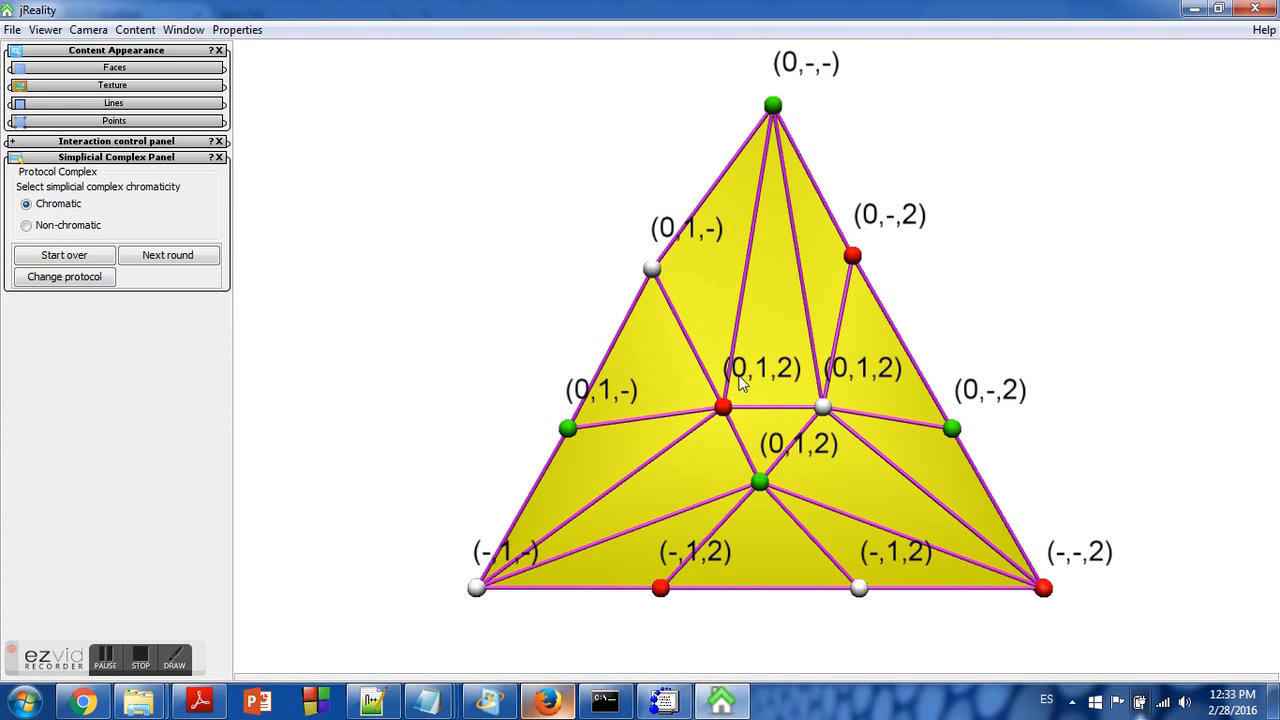
drag(626, 354, 566, 368)
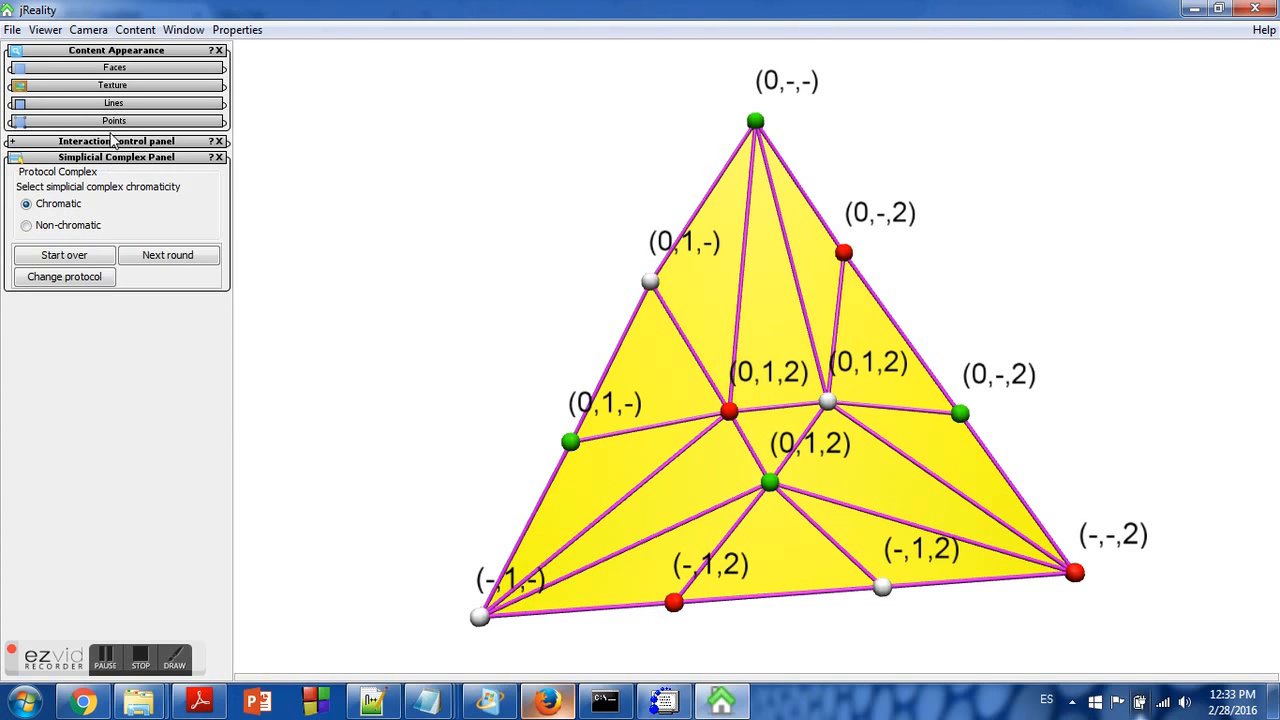
Change the color of the complex's faces to green
click(119, 70)
click(100, 89)
drag(119, 108, 150, 213)
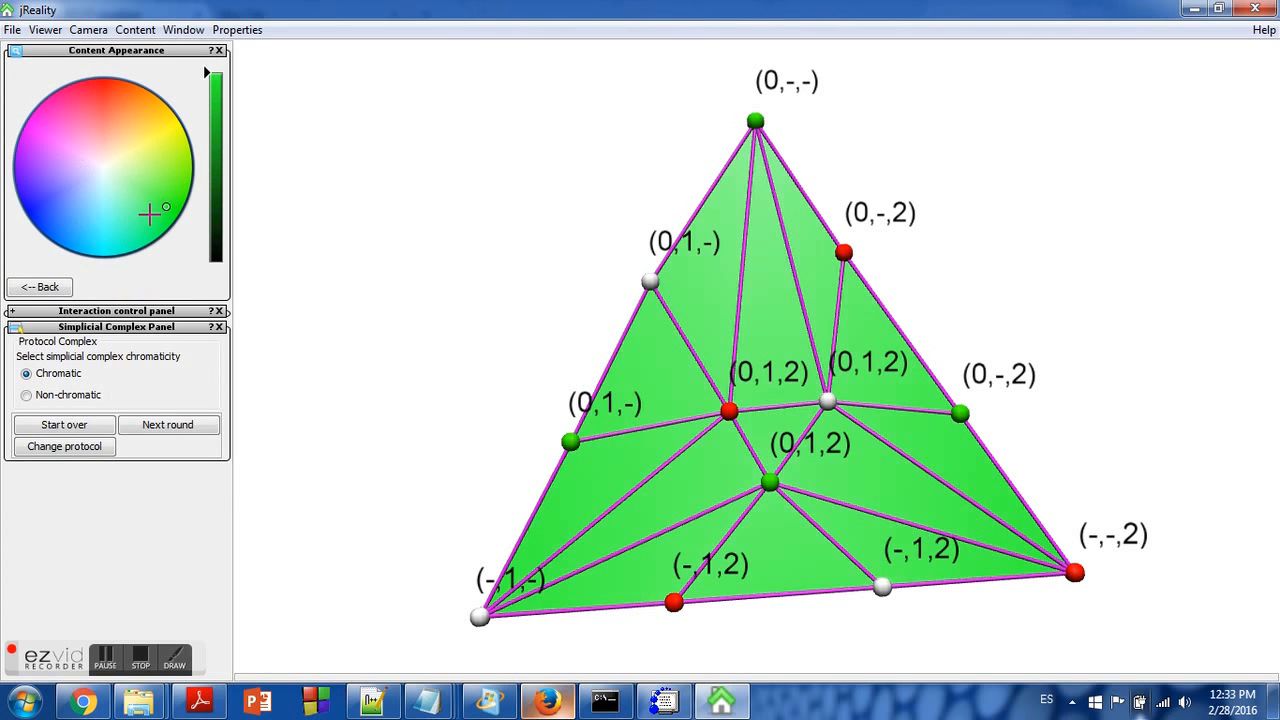
click(60, 288)
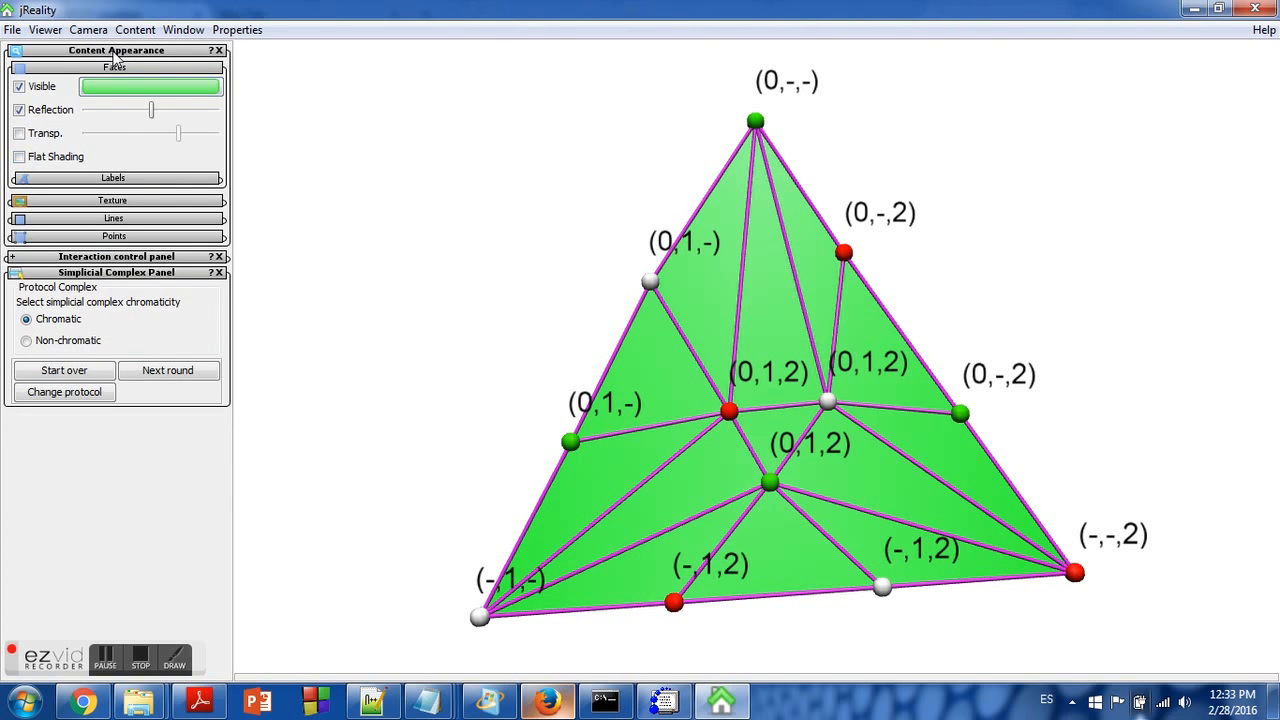
Try face transparency while inspecting the complex from another angle, and restore the opaque faces
click(44, 140)
drag(658, 364, 678, 480)
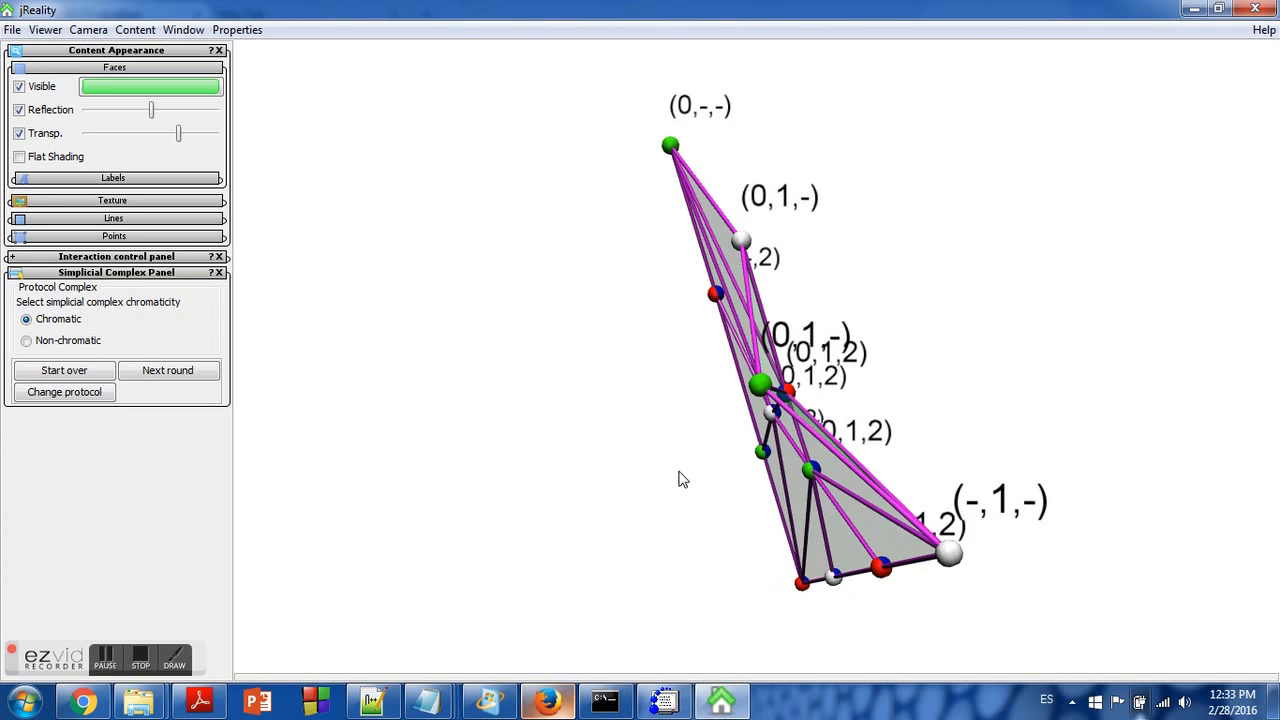
click(40, 135)
click(40, 135)
click(40, 135)
drag(568, 390, 406, 423)
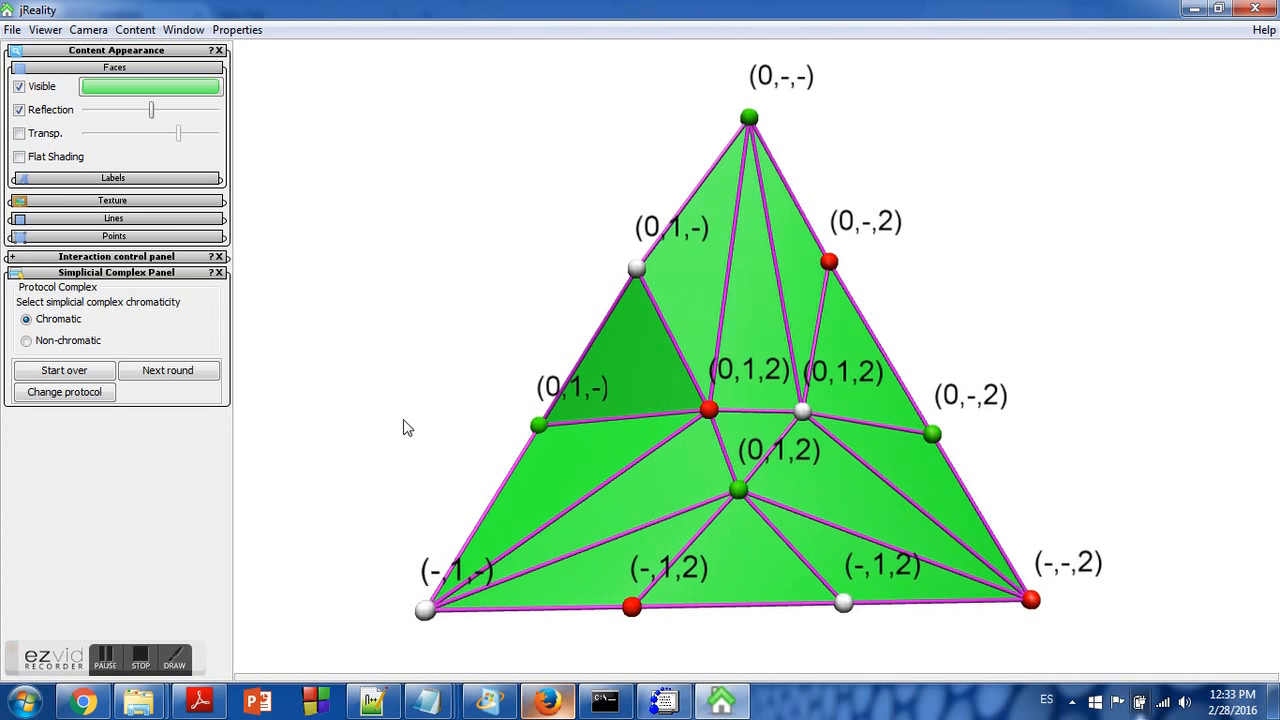
Thicken the line tubes slightly and enlarge the point spheres a little, keeping both visible
click(114, 218)
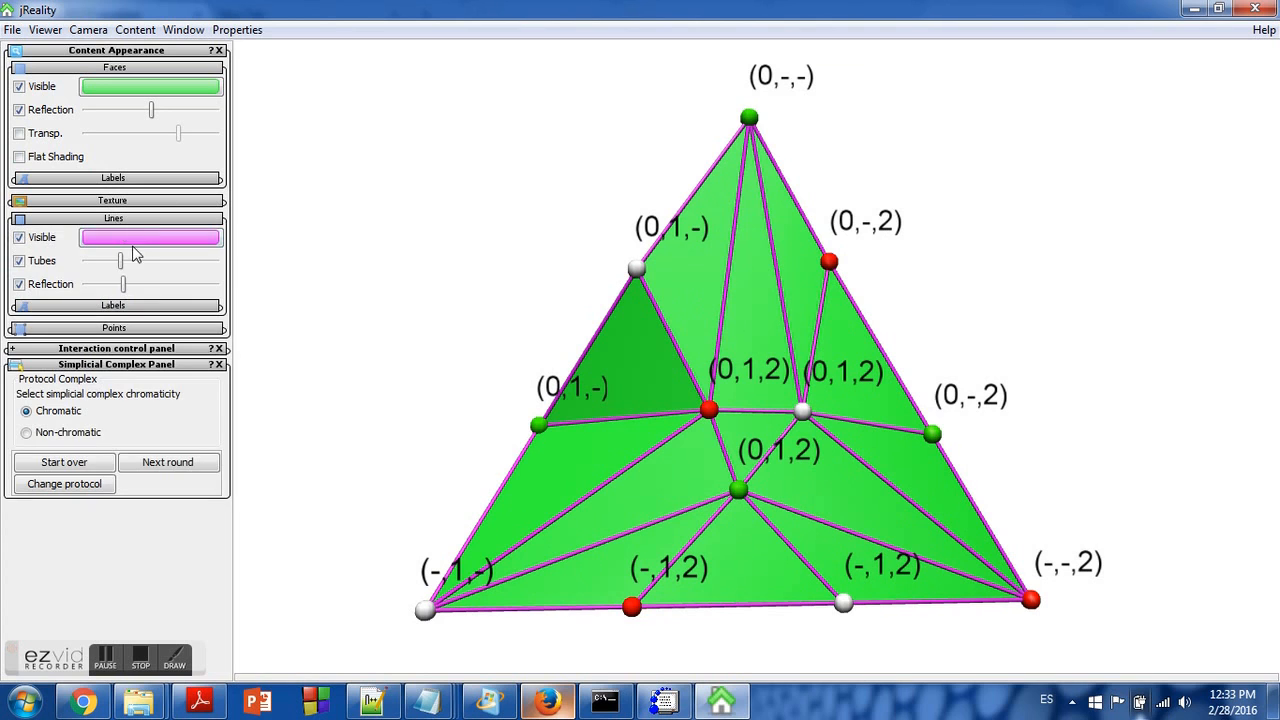
mouse_move(121, 262)
mouse_down()
mouse_move(140, 272)
mouse_move(103, 268)
mouse_move(127, 268)
mouse_up()
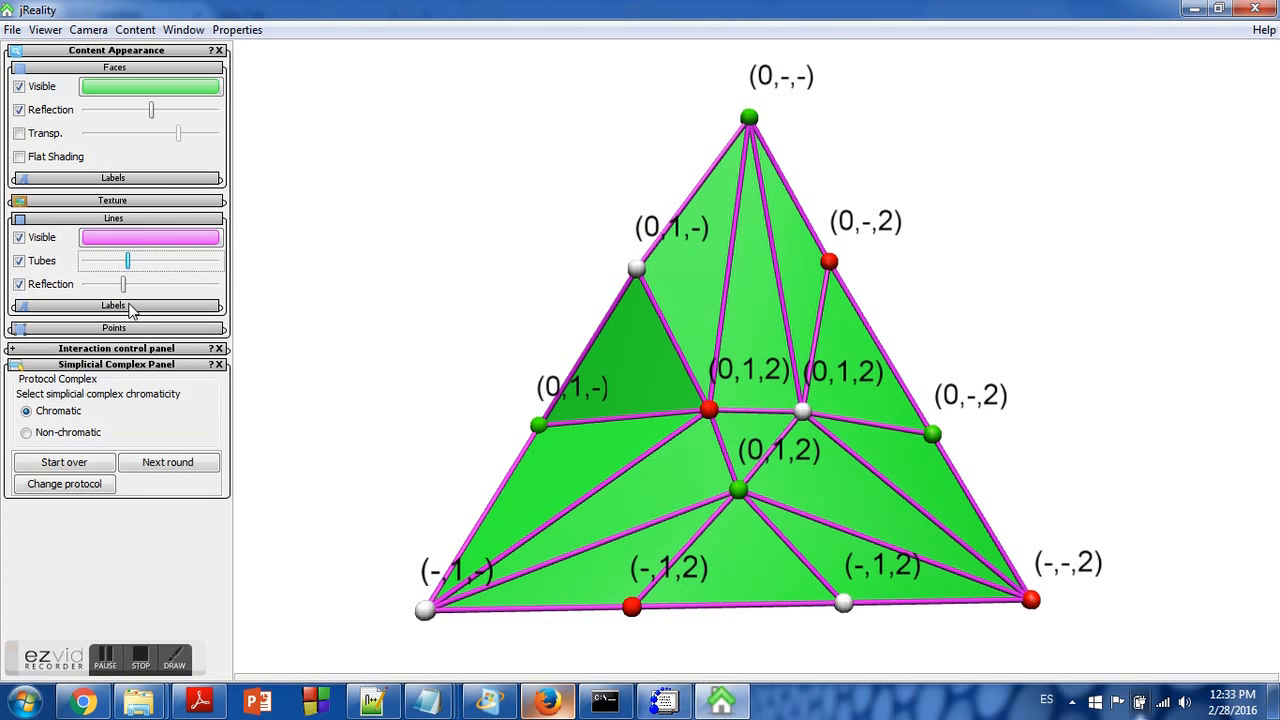
click(128, 330)
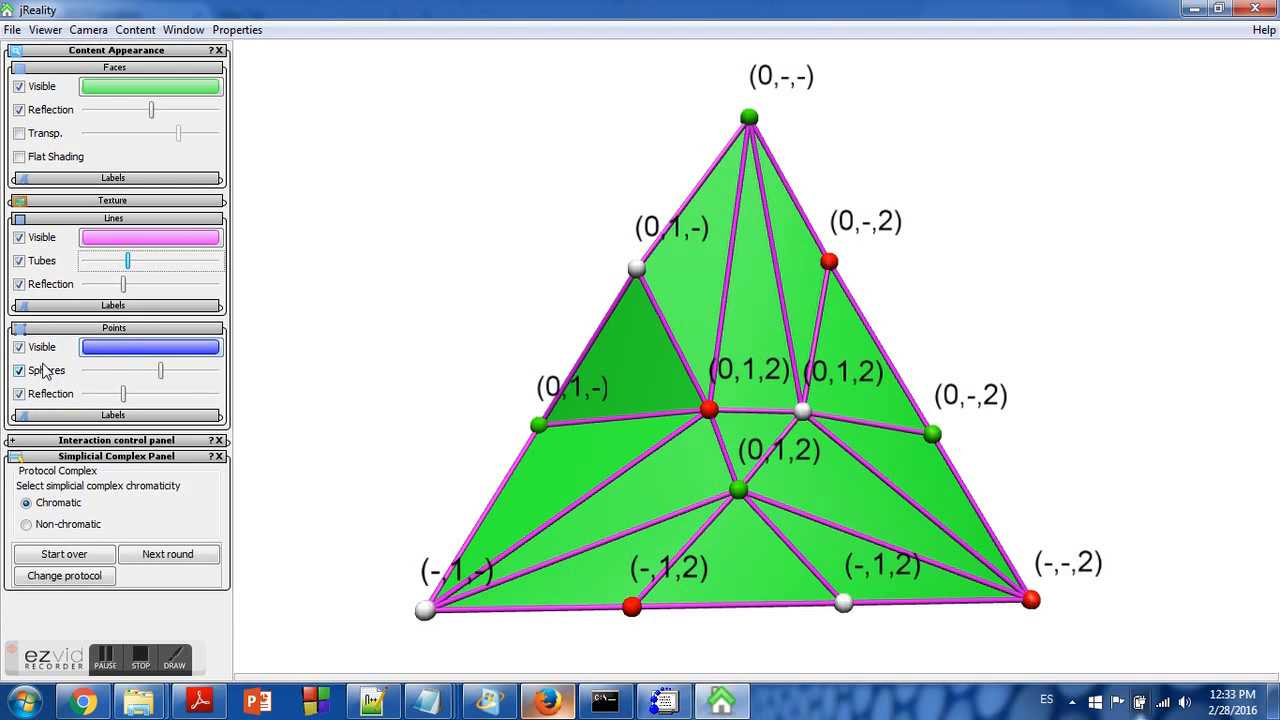
click(47, 372)
click(47, 372)
mouse_move(161, 371)
mouse_down()
mouse_move(190, 374)
mouse_move(165, 385)
mouse_up()
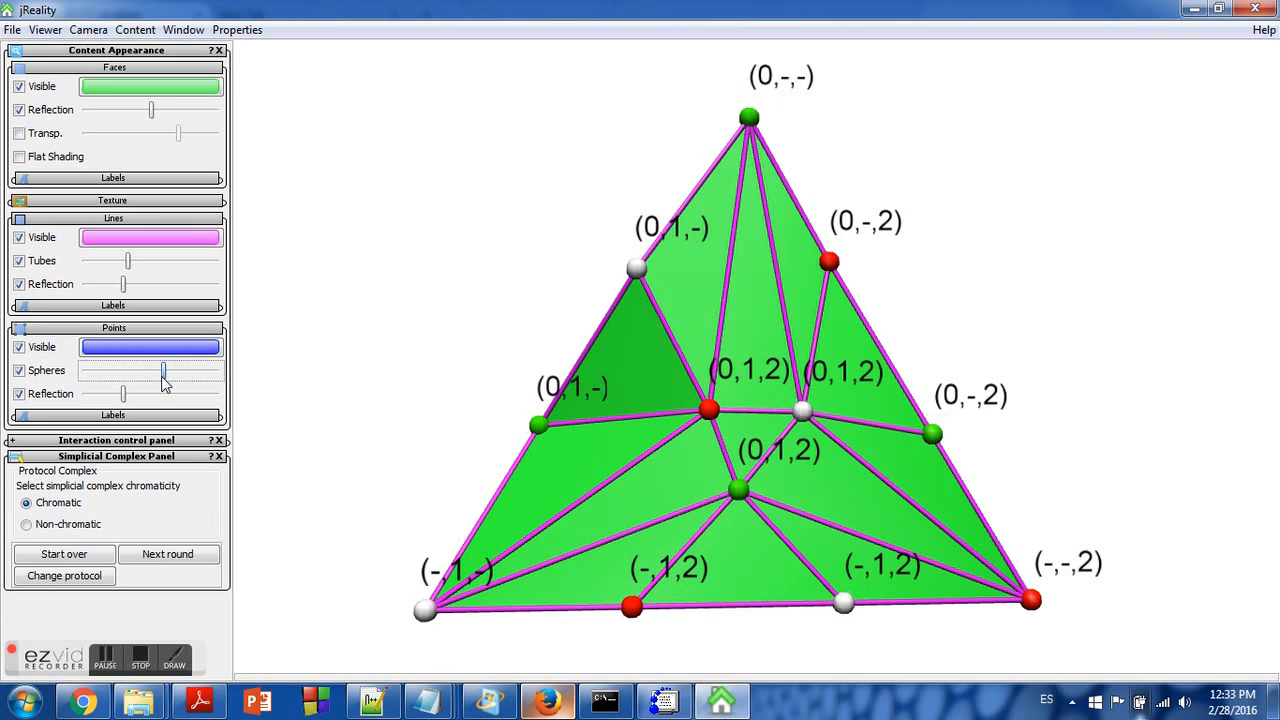
Open the point label settings, hide the vertex labels and show them again
click(122, 415)
click(50, 436)
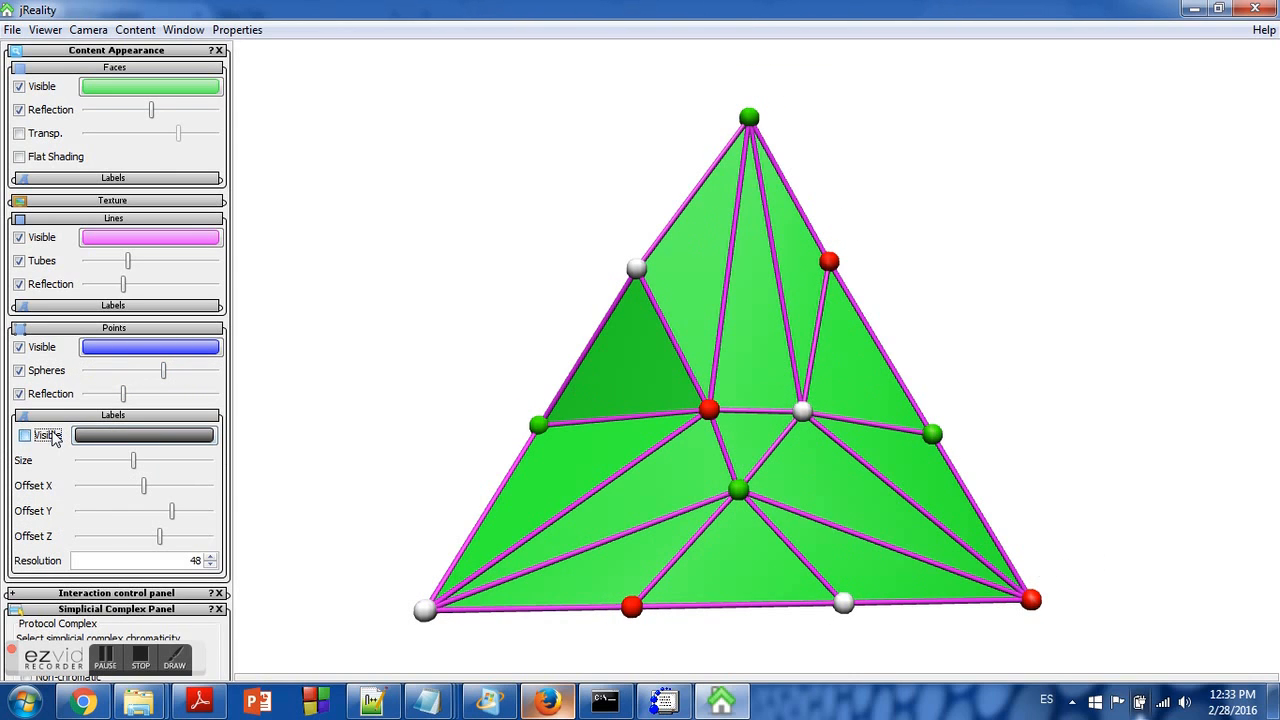
click(50, 436)
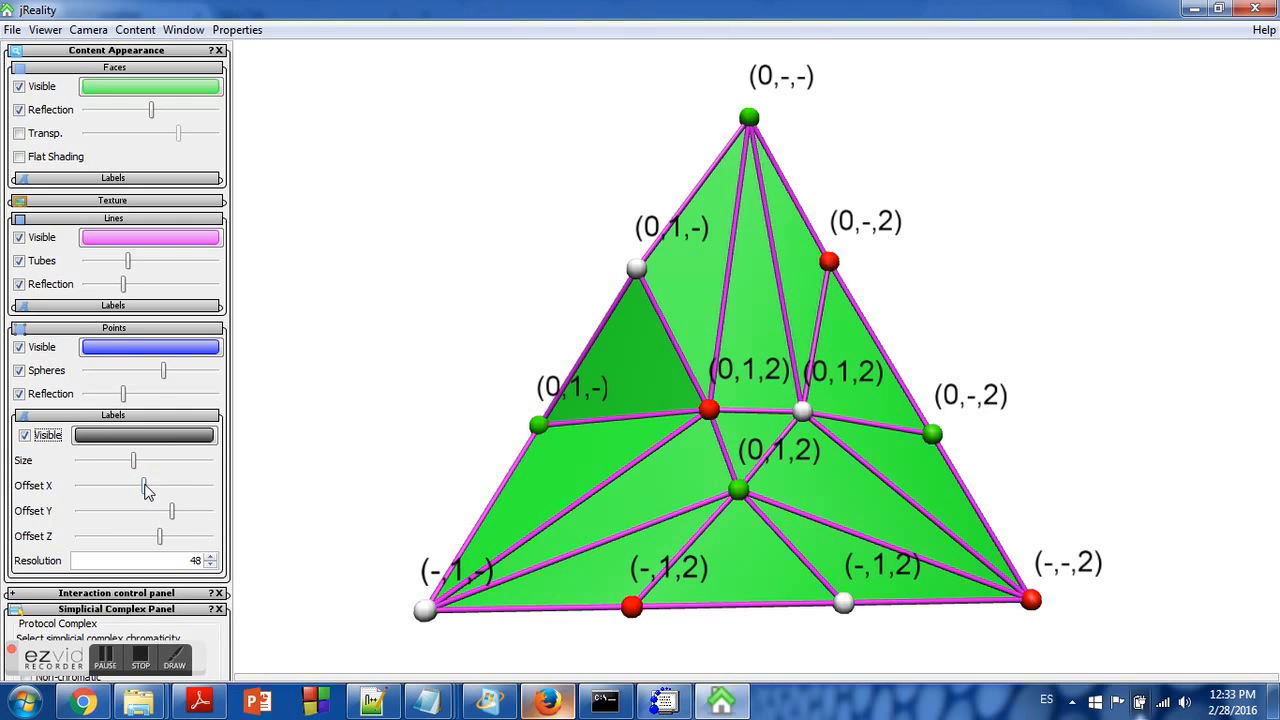
Shrink the vertex labels, move them closer to their points, and execute the next protocol round
drag(133, 462, 160, 502)
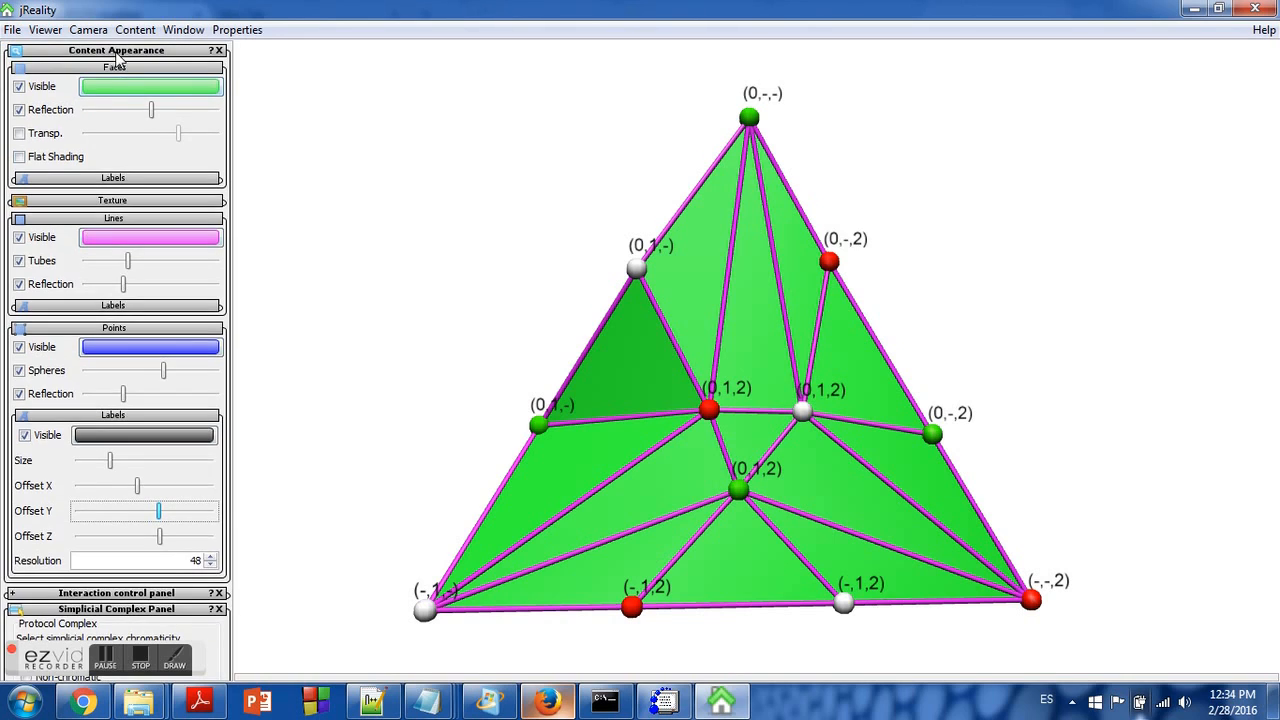
click(115, 52)
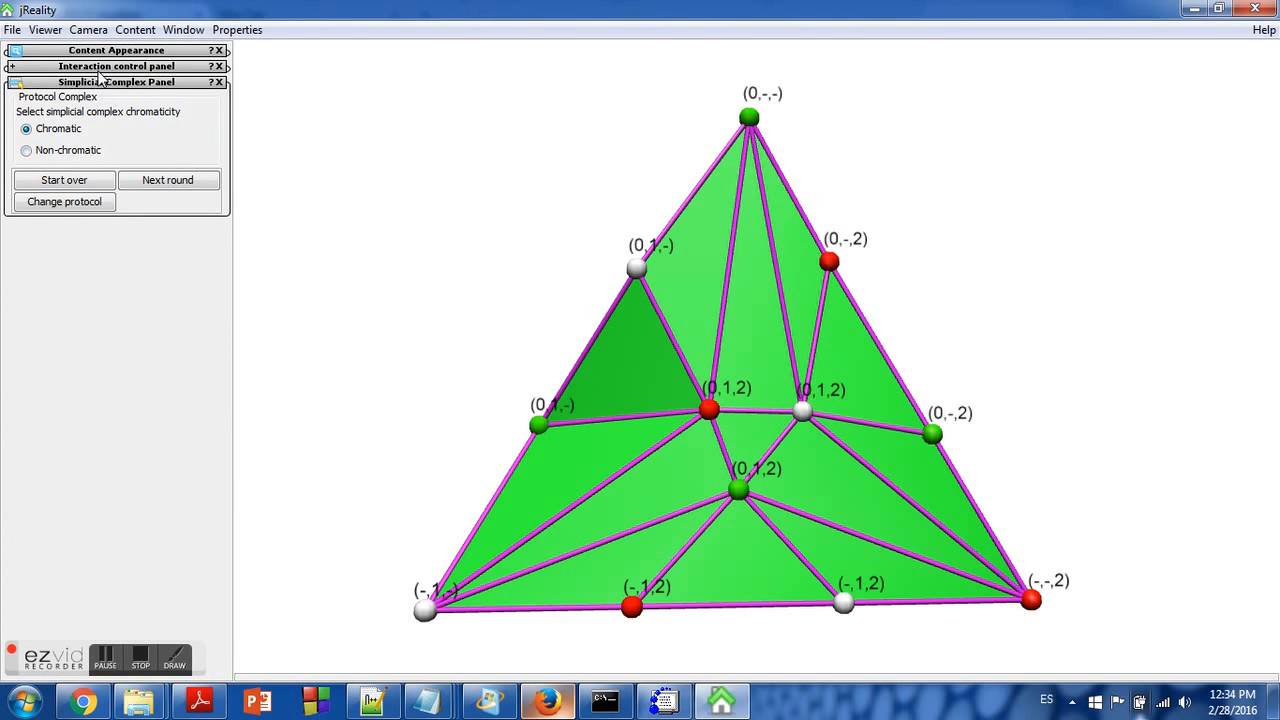
click(165, 183)
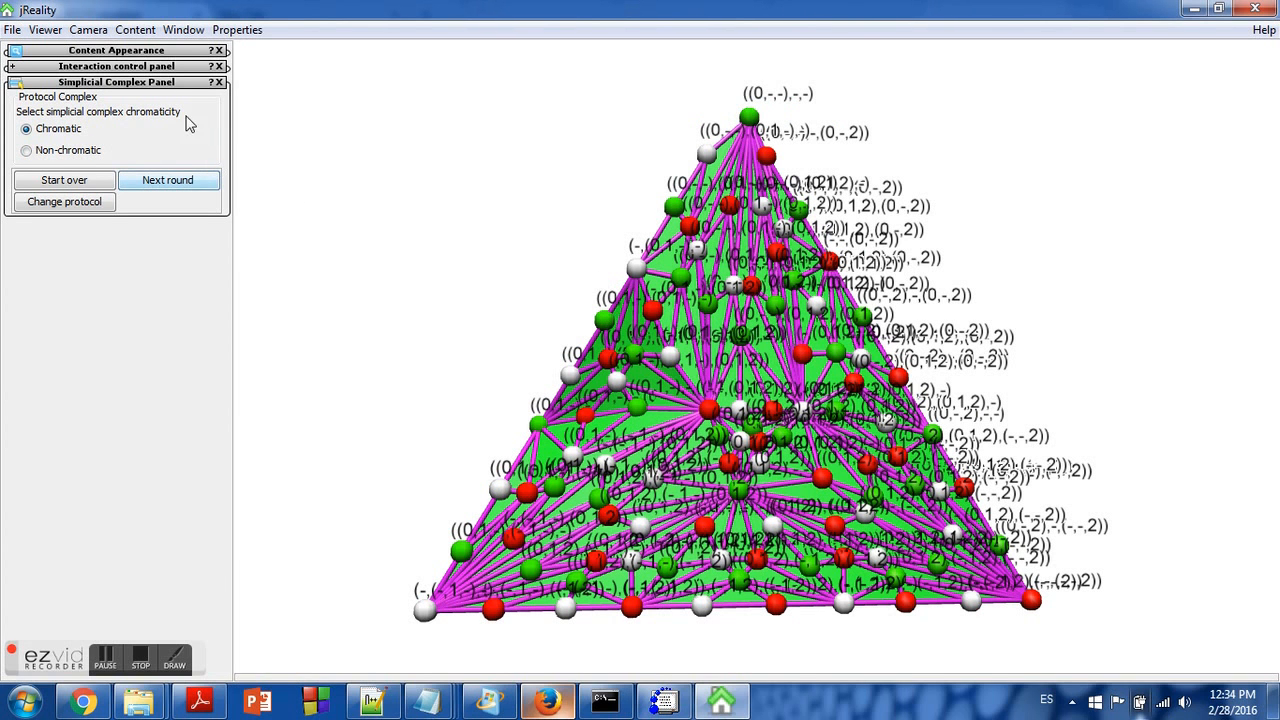
Hide the vertex labels of the subdivided complex, and reduce the point sphere size and line tube thickness
click(138, 52)
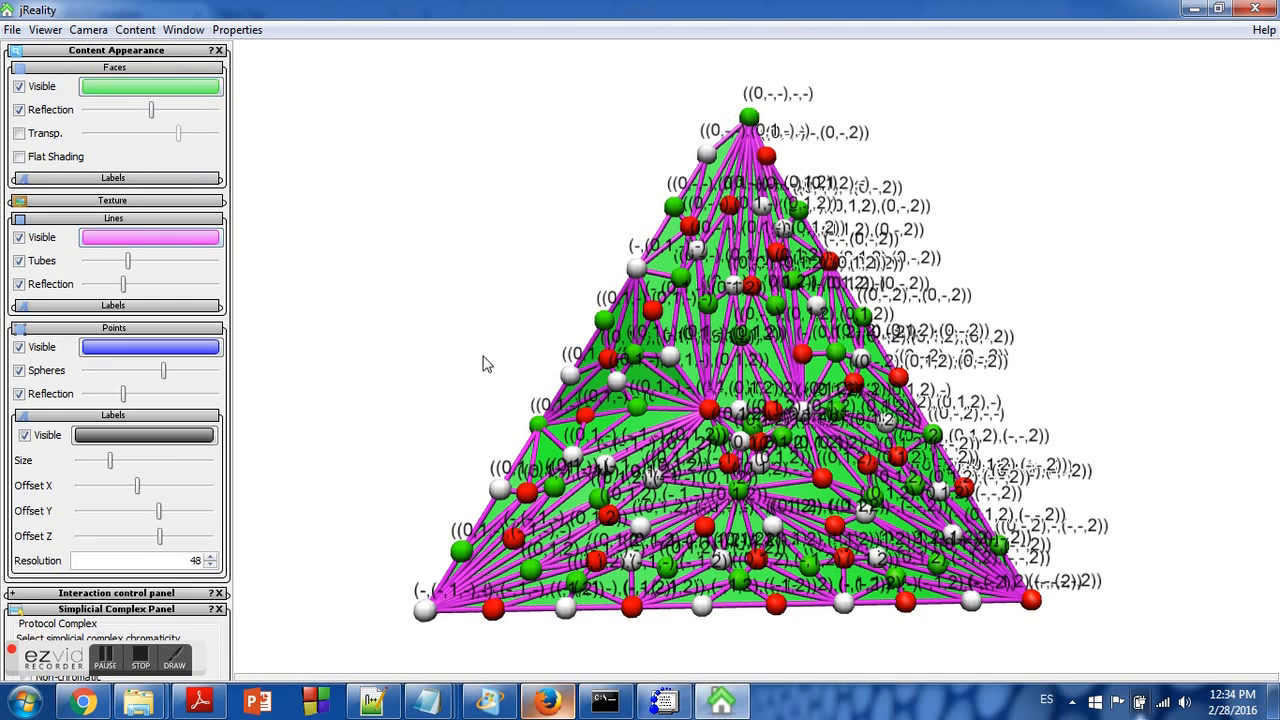
click(28, 437)
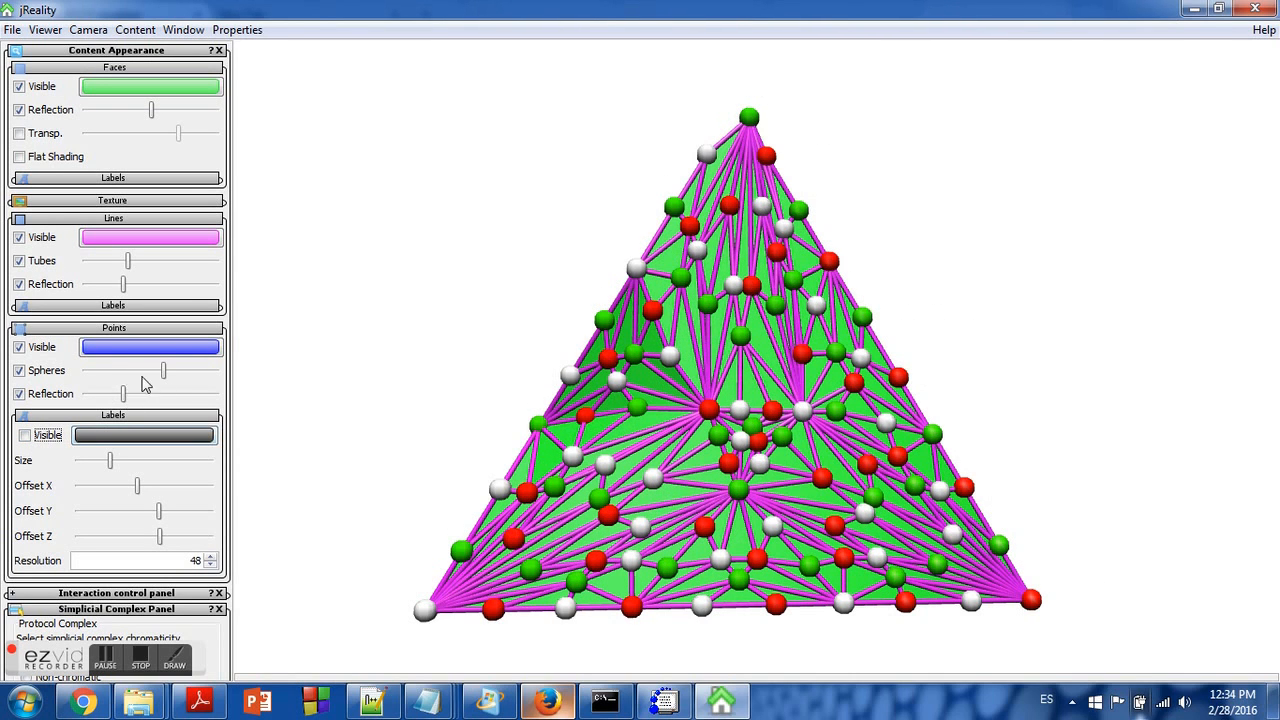
drag(164, 370, 148, 372)
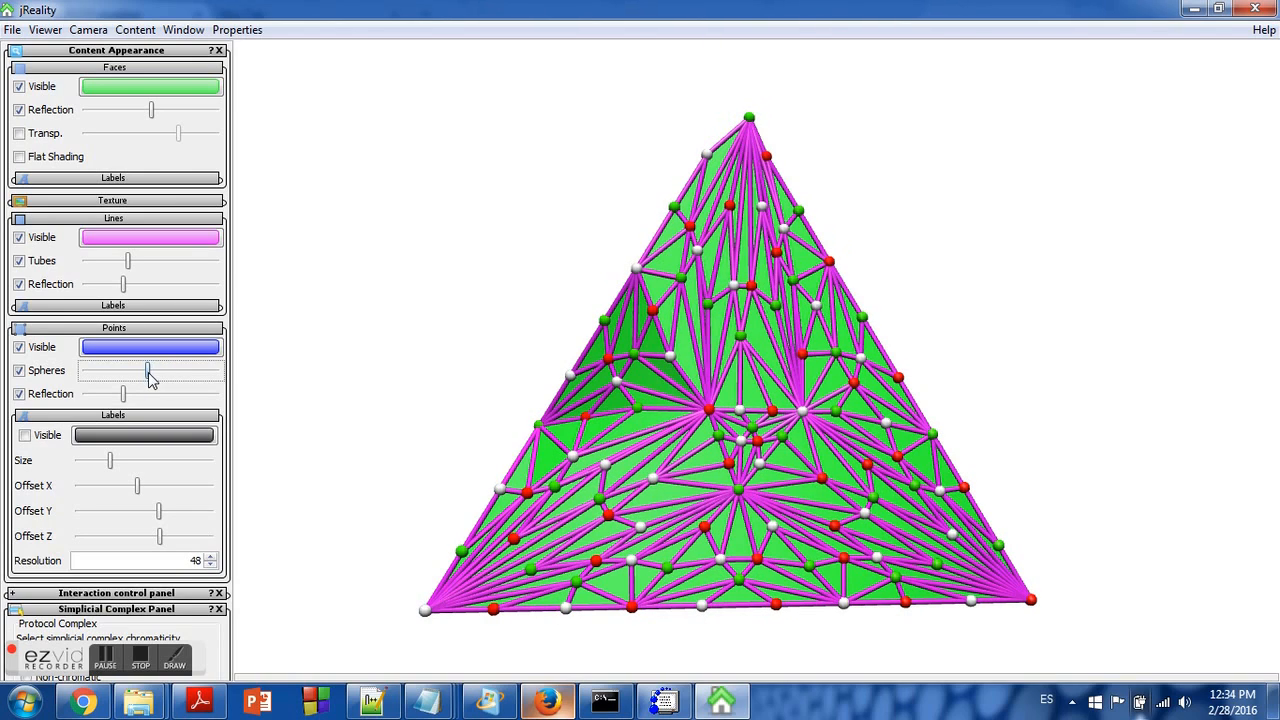
drag(127, 261, 95, 263)
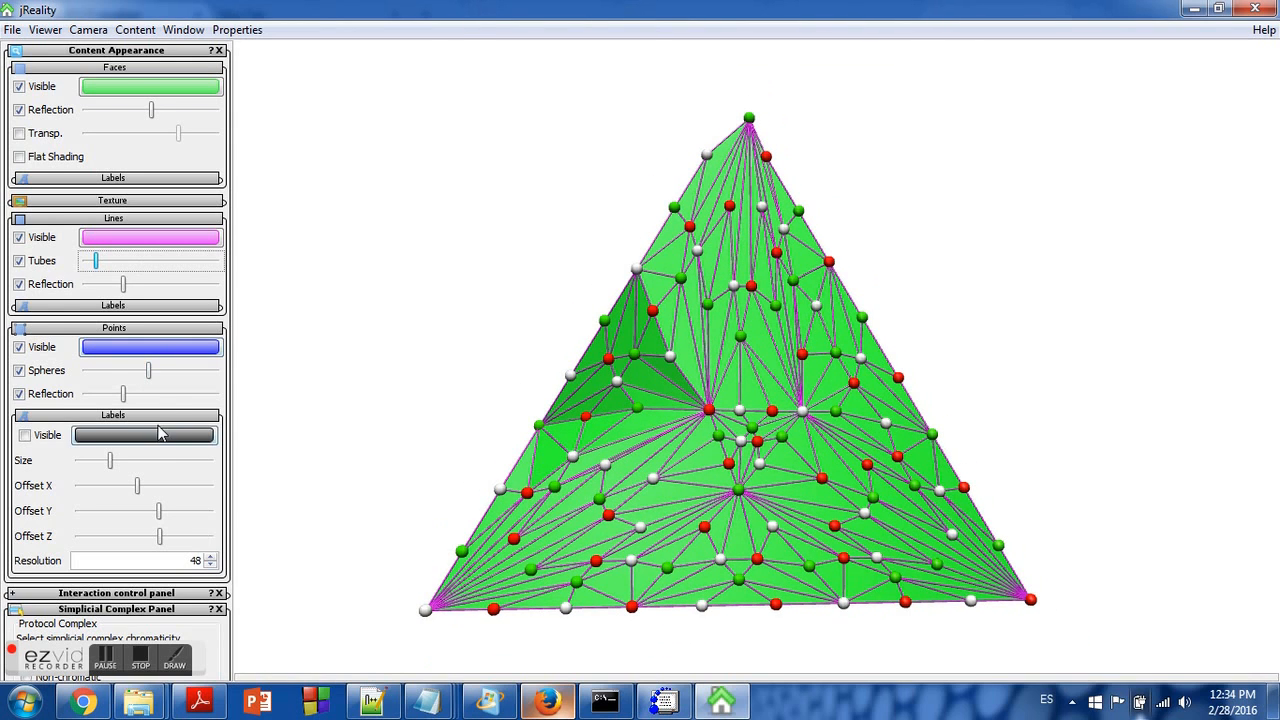
Execute another protocol round despite the possible performance decrease, and shrink the point spheres further
scroll(158, 432, down, 3)
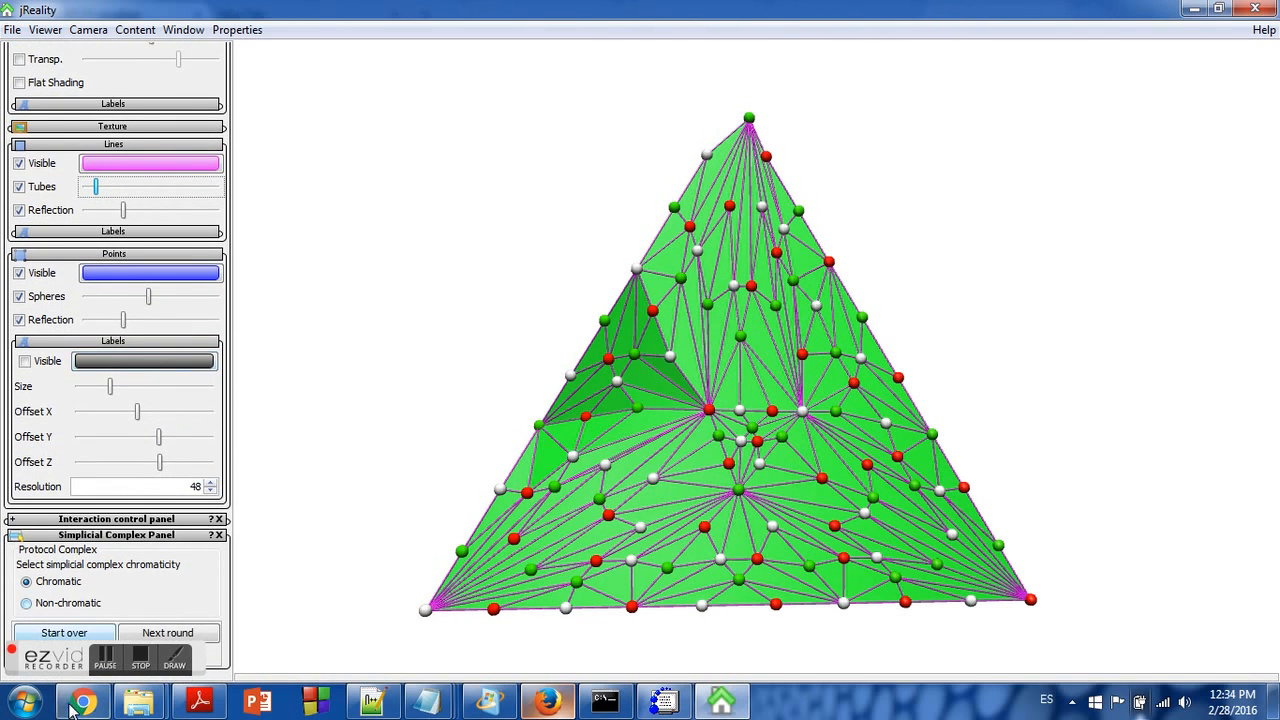
click(178, 638)
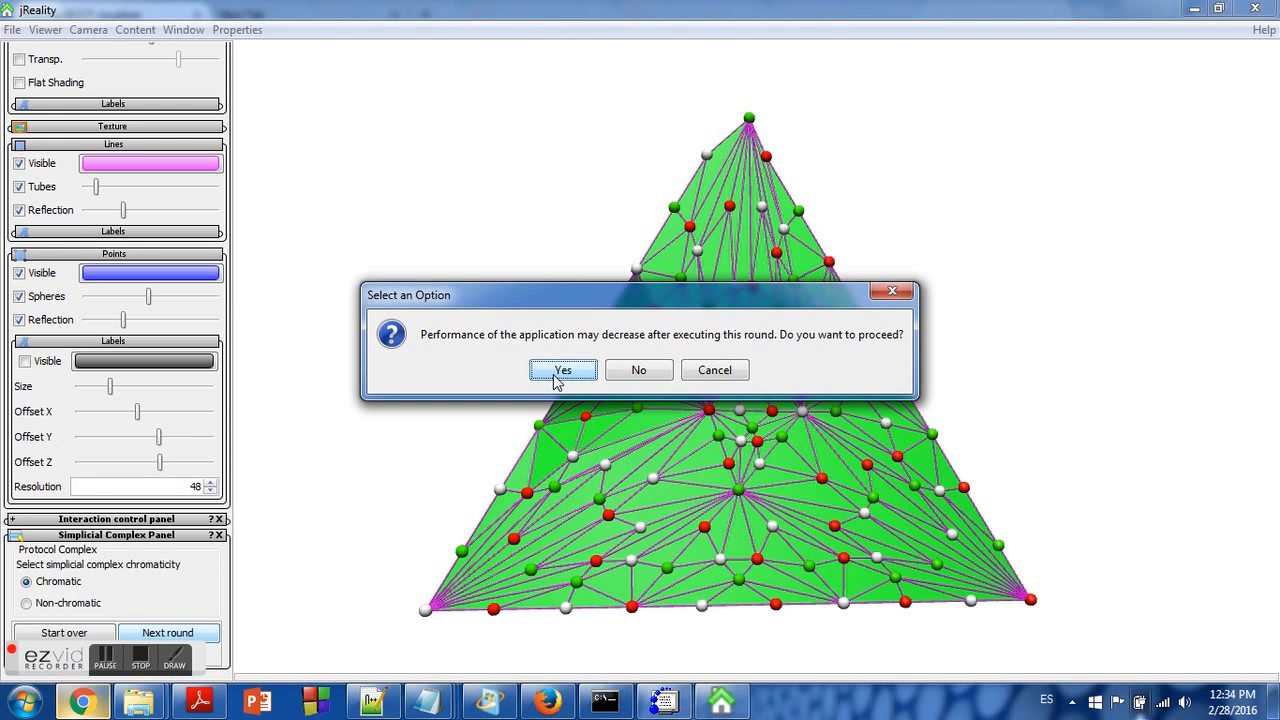
click(562, 371)
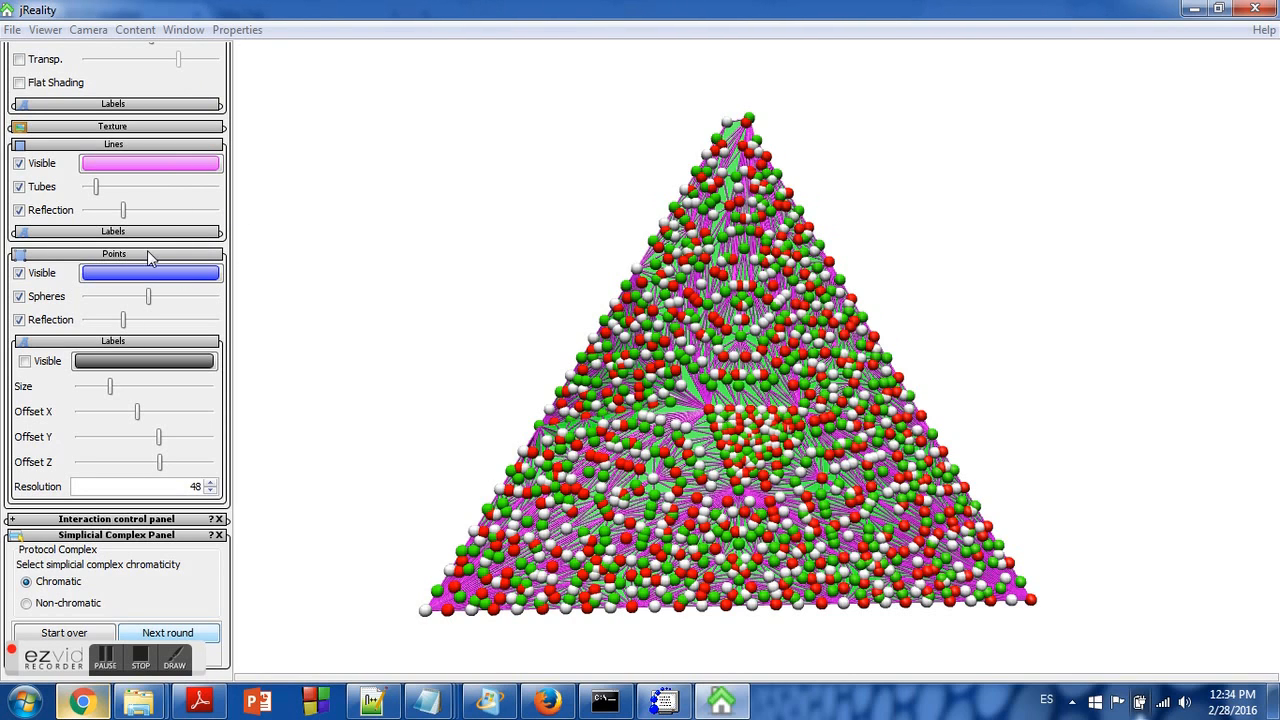
scroll(150, 309, up, 3)
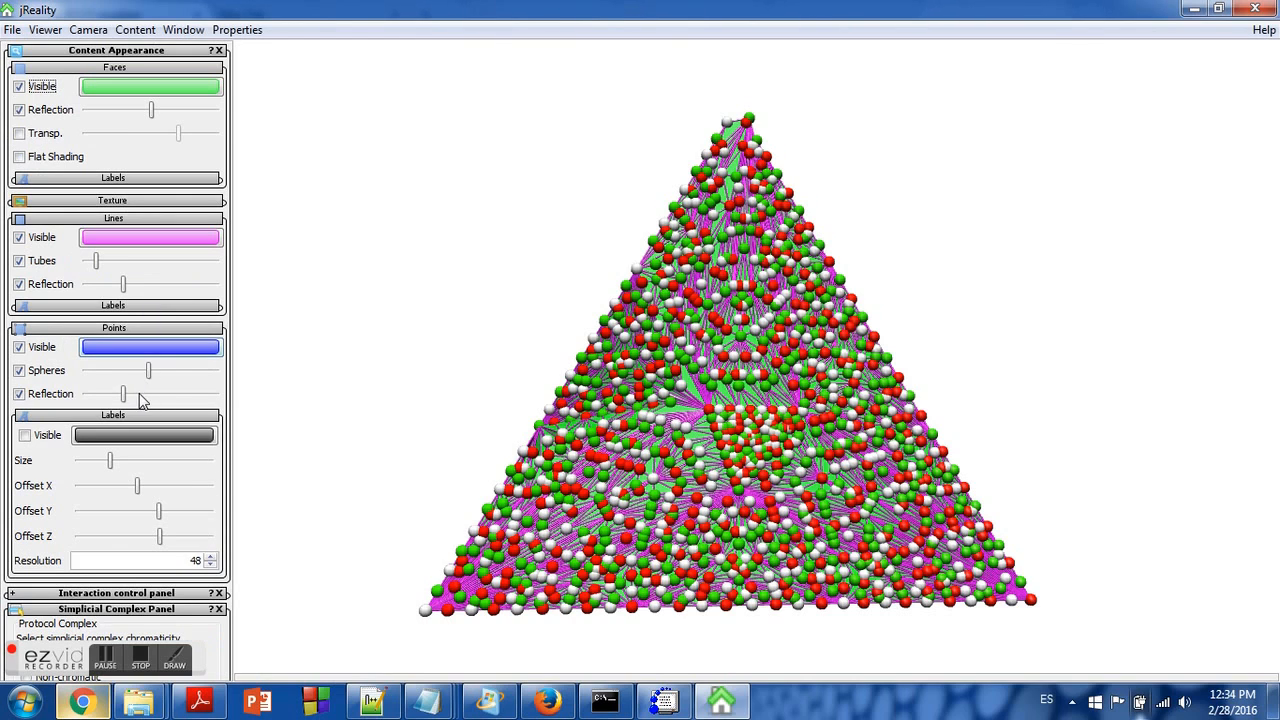
drag(148, 371, 120, 371)
Switch the complex to non-chromatic and collapse the content appearance sections
scroll(91, 454, down, 3)
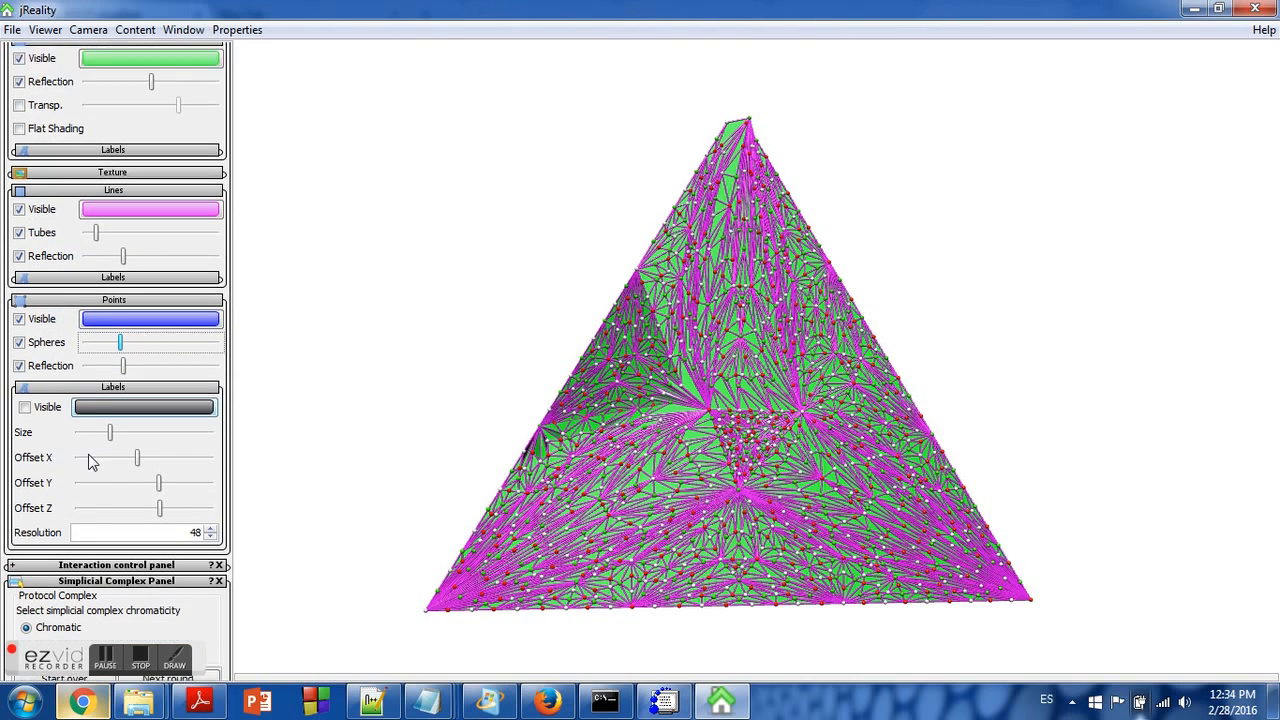
click(70, 603)
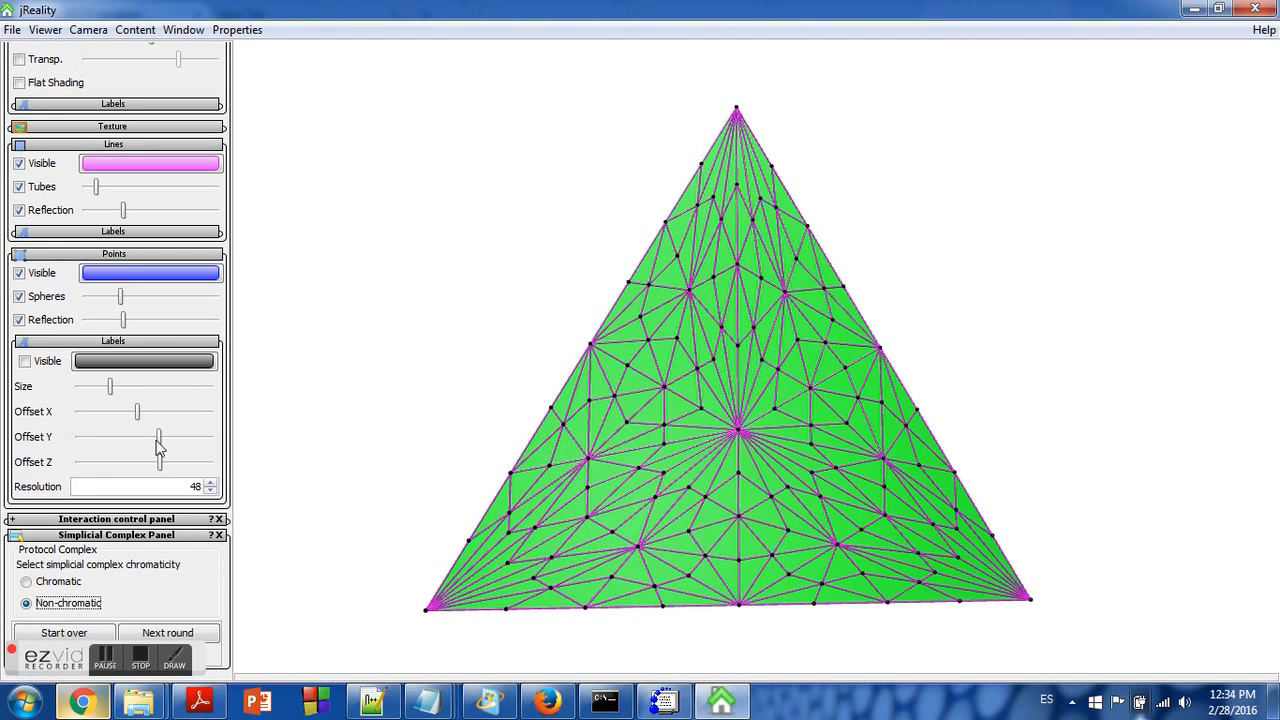
scroll(156, 167, up, 3)
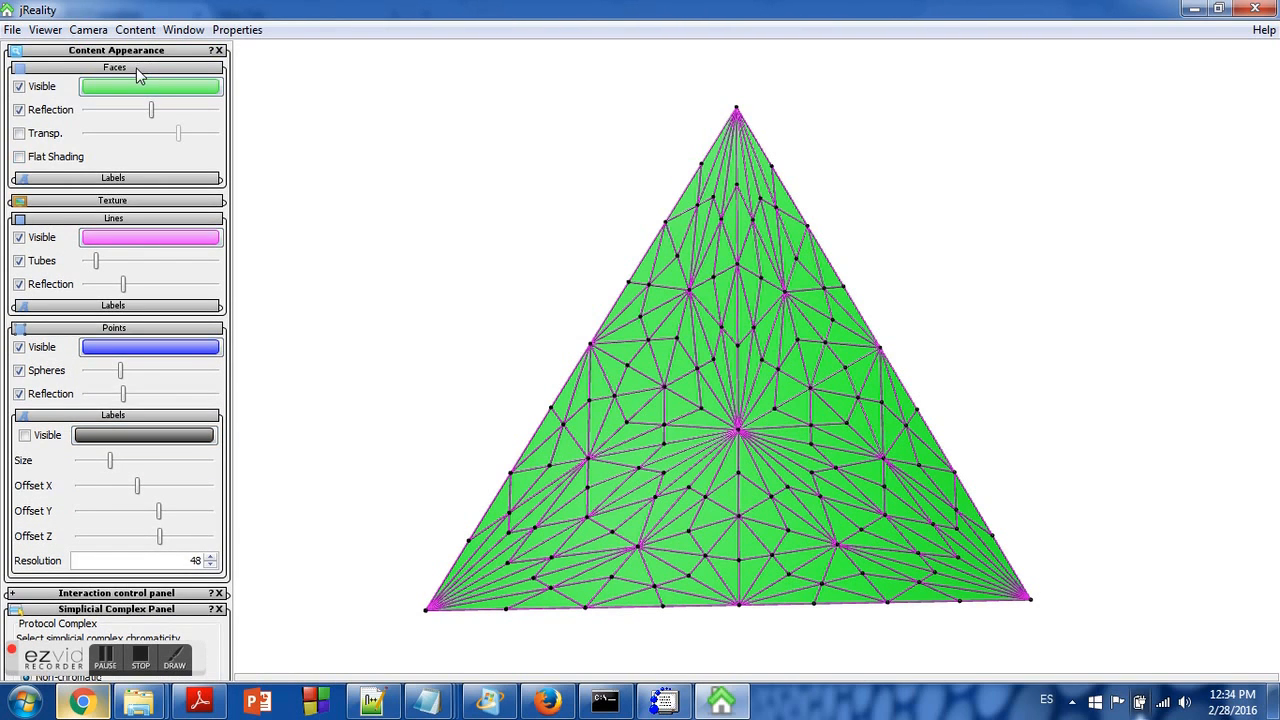
click(136, 68)
click(136, 50)
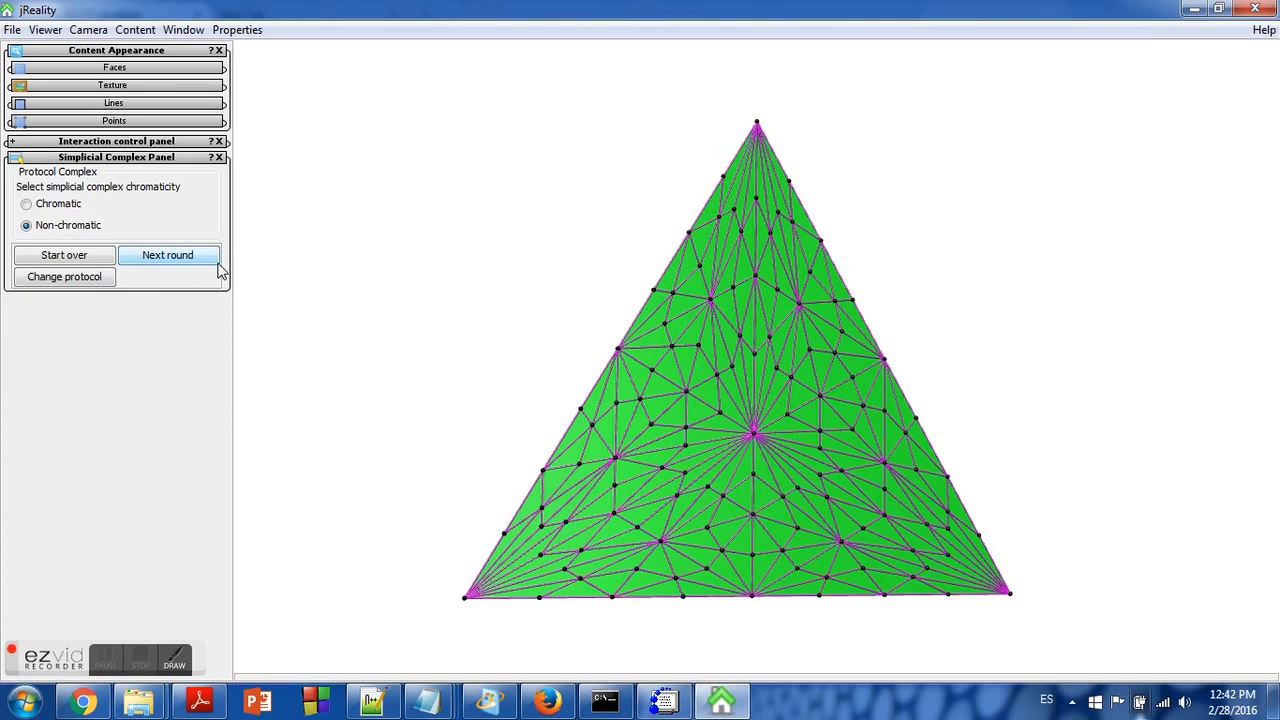
Change the communication protocol to Iterated Immediate Snapshot Shared memory and execute a round
click(100, 279)
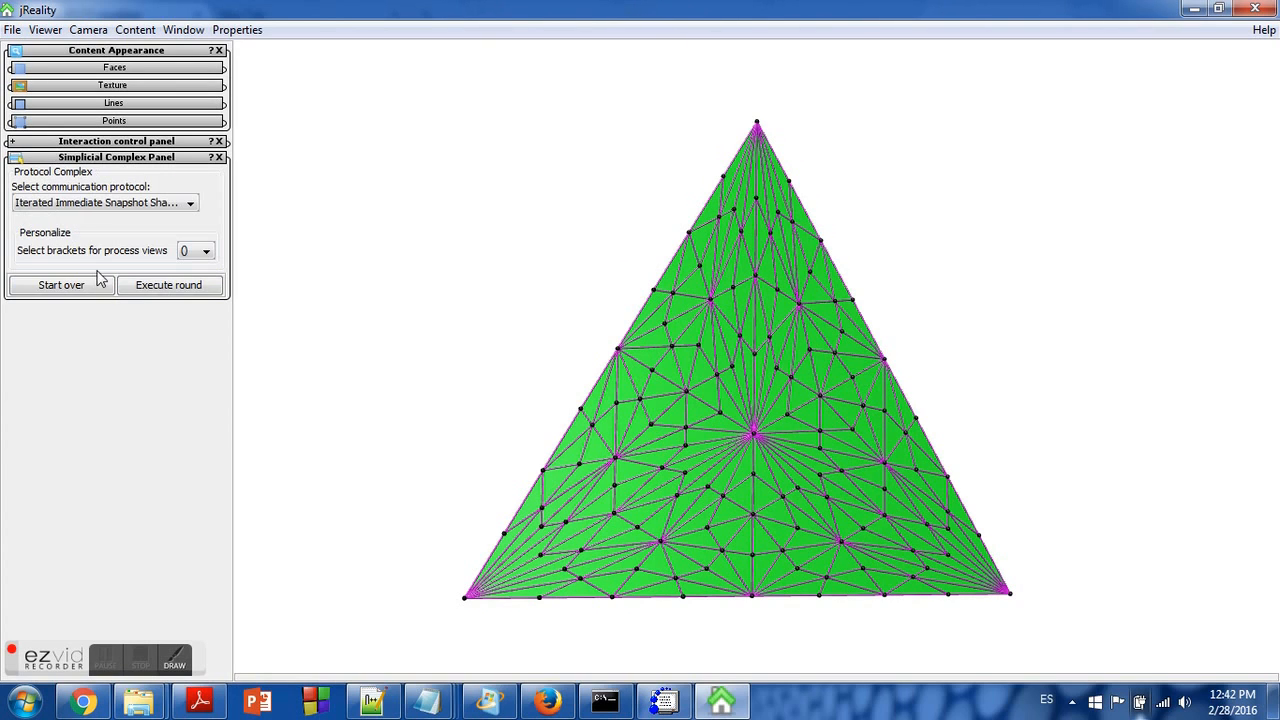
click(109, 205)
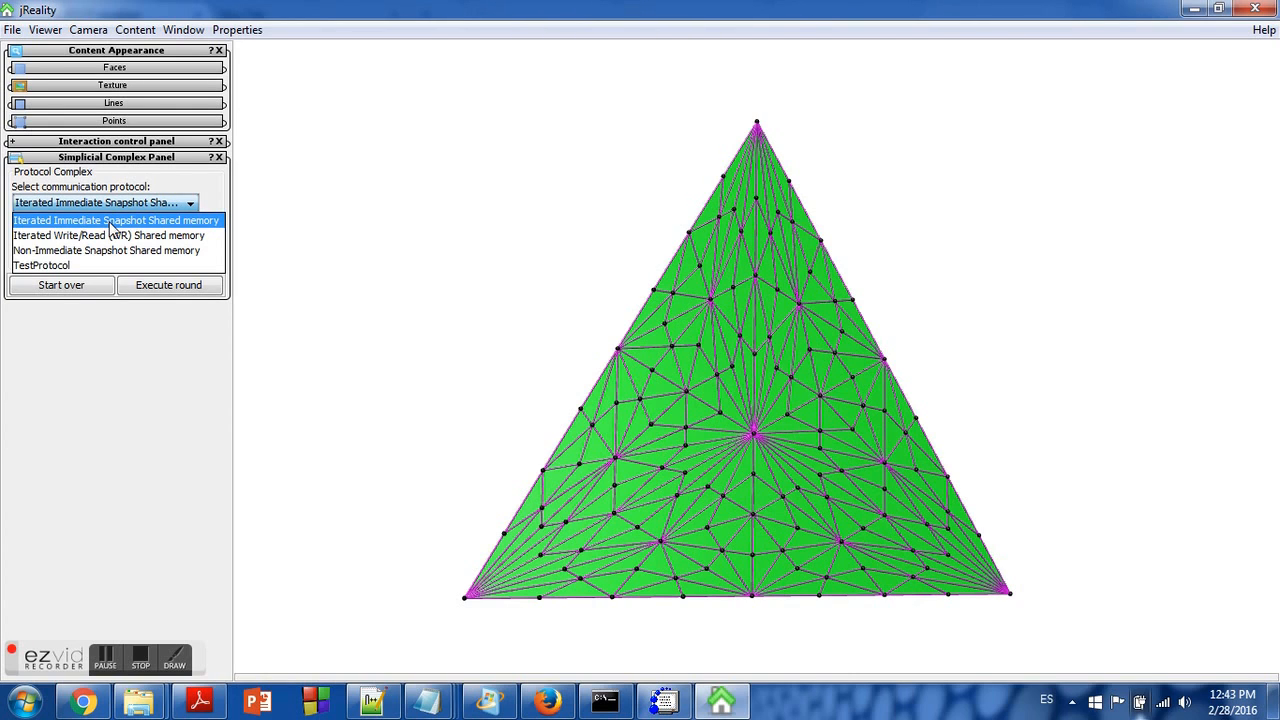
click(112, 221)
click(166, 287)
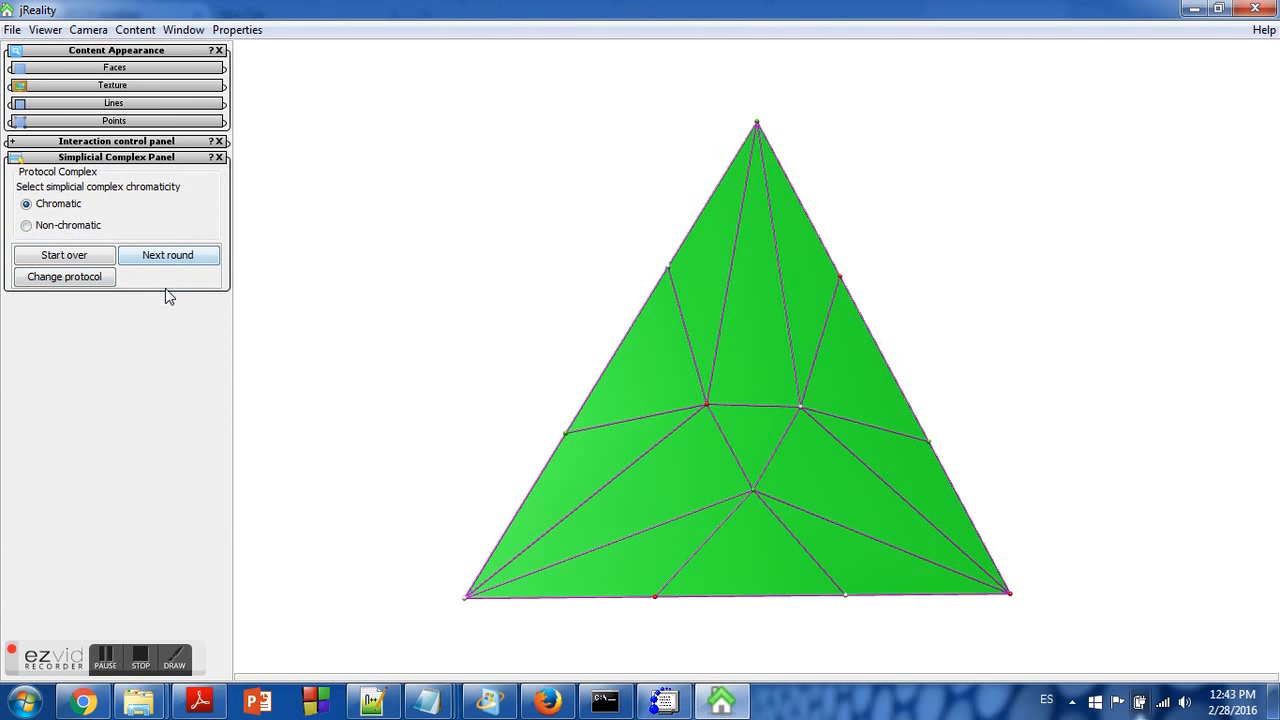
Enlarge the point spheres of the complex and collapse the point settings
click(118, 120)
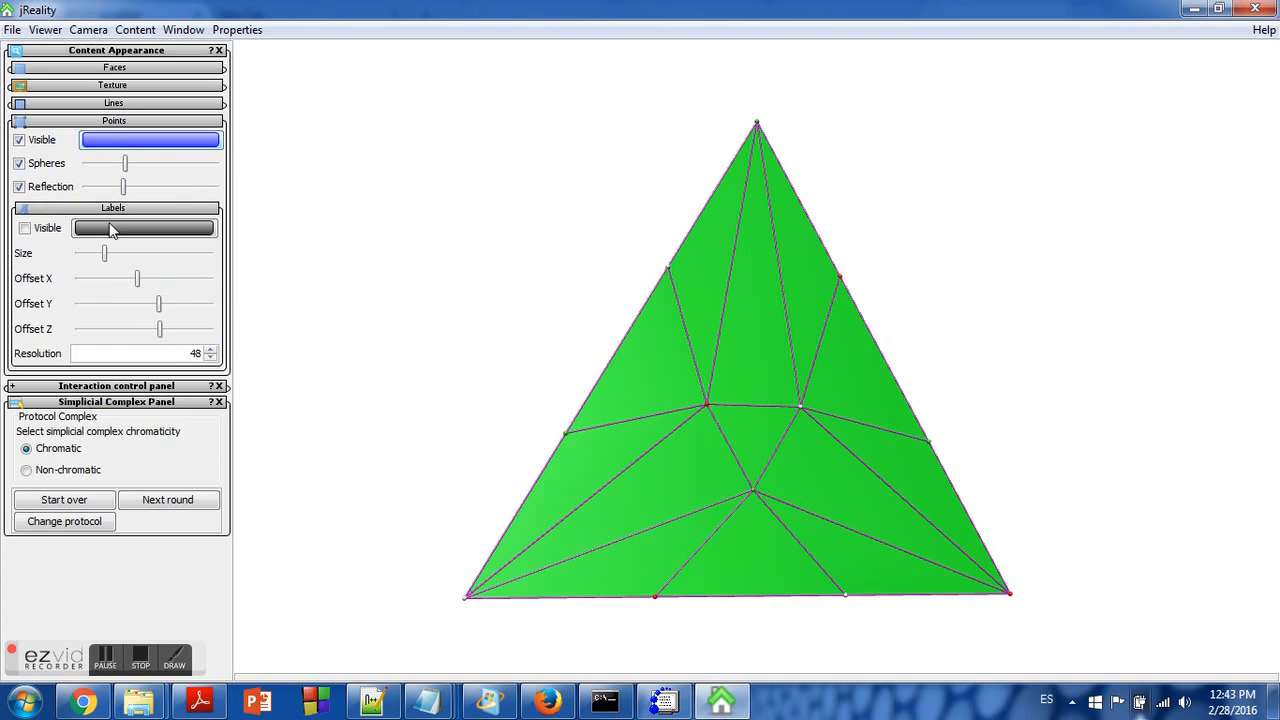
drag(126, 164, 151, 164)
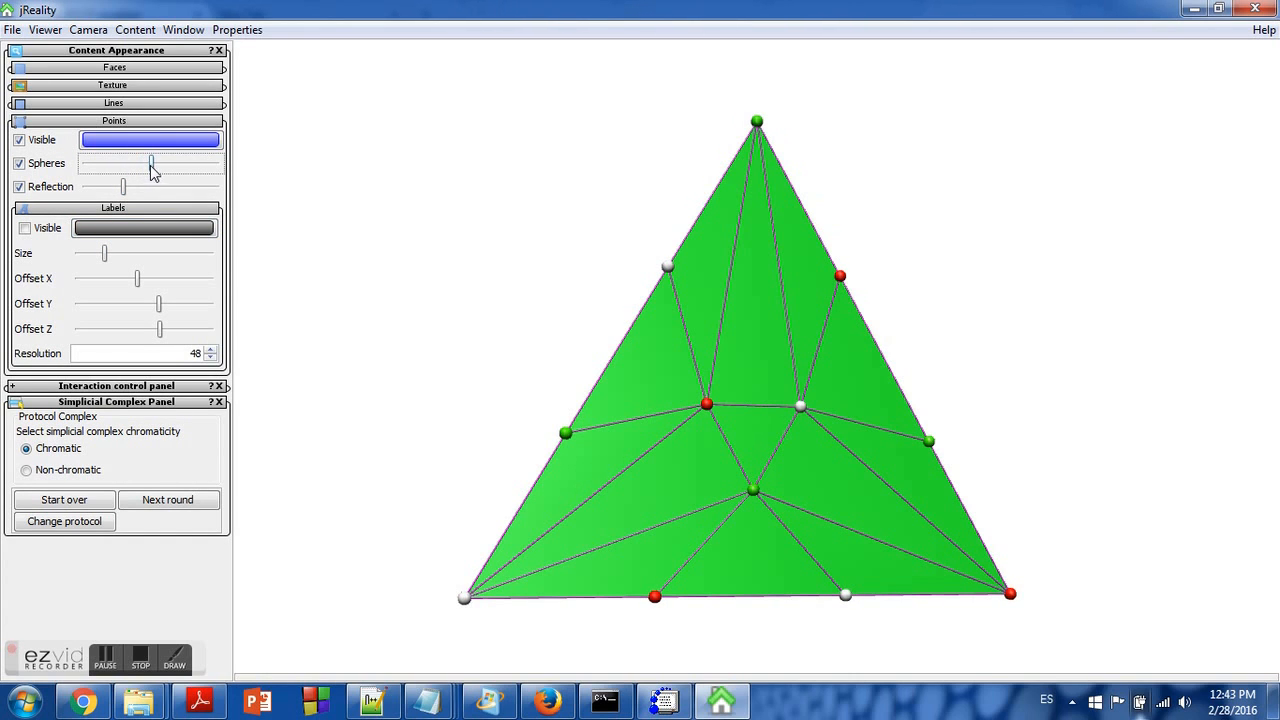
click(116, 121)
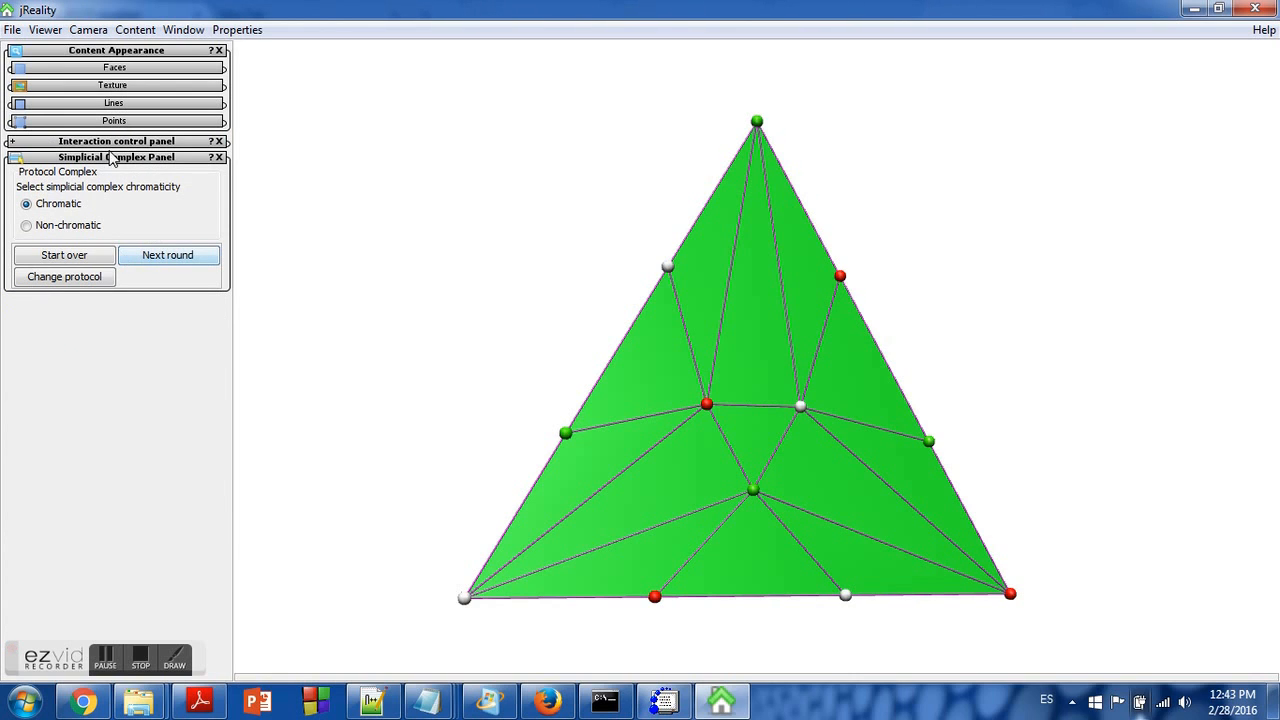
Activate face coloring and paint the narrow face along the complex's lower-left edge blue
click(114, 142)
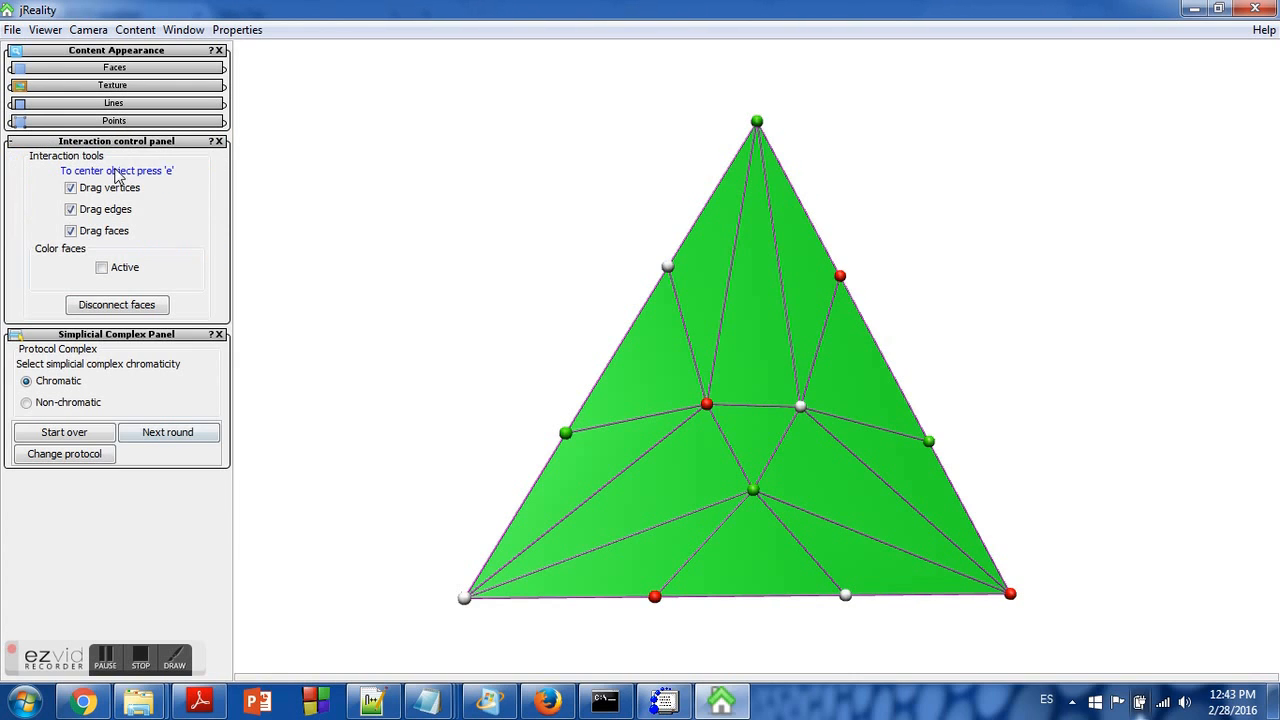
click(103, 268)
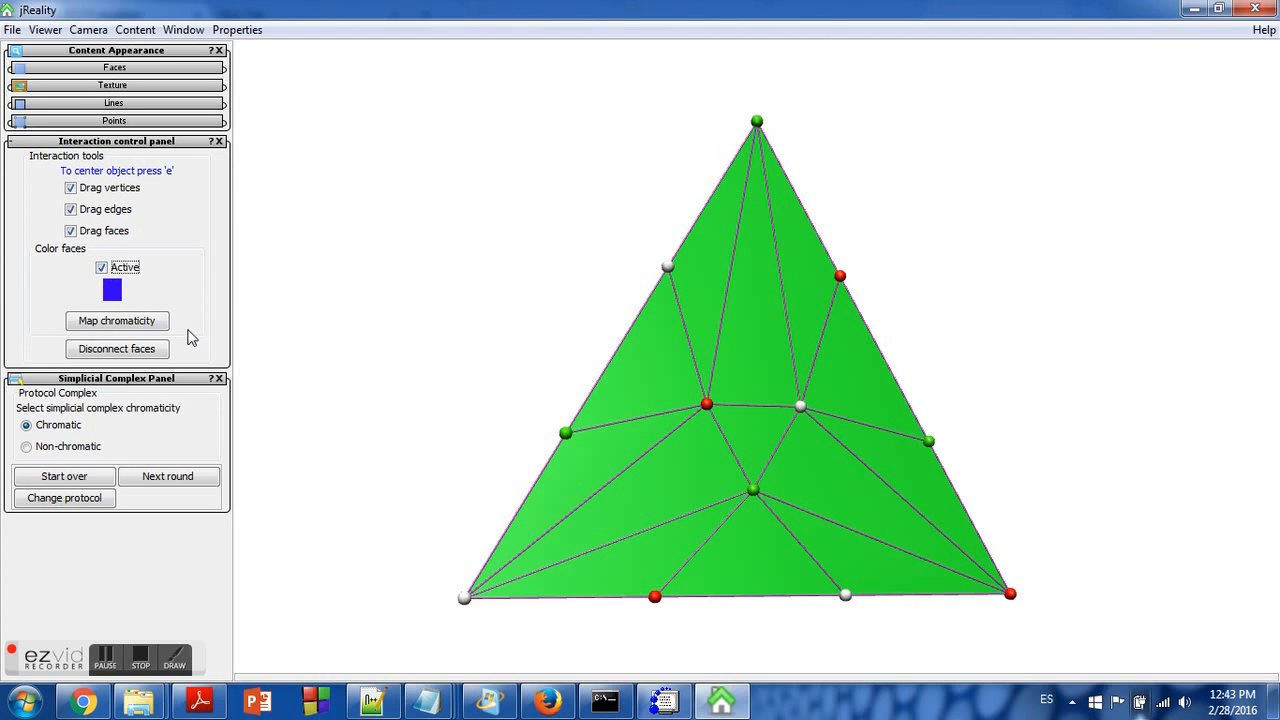
click(592, 464)
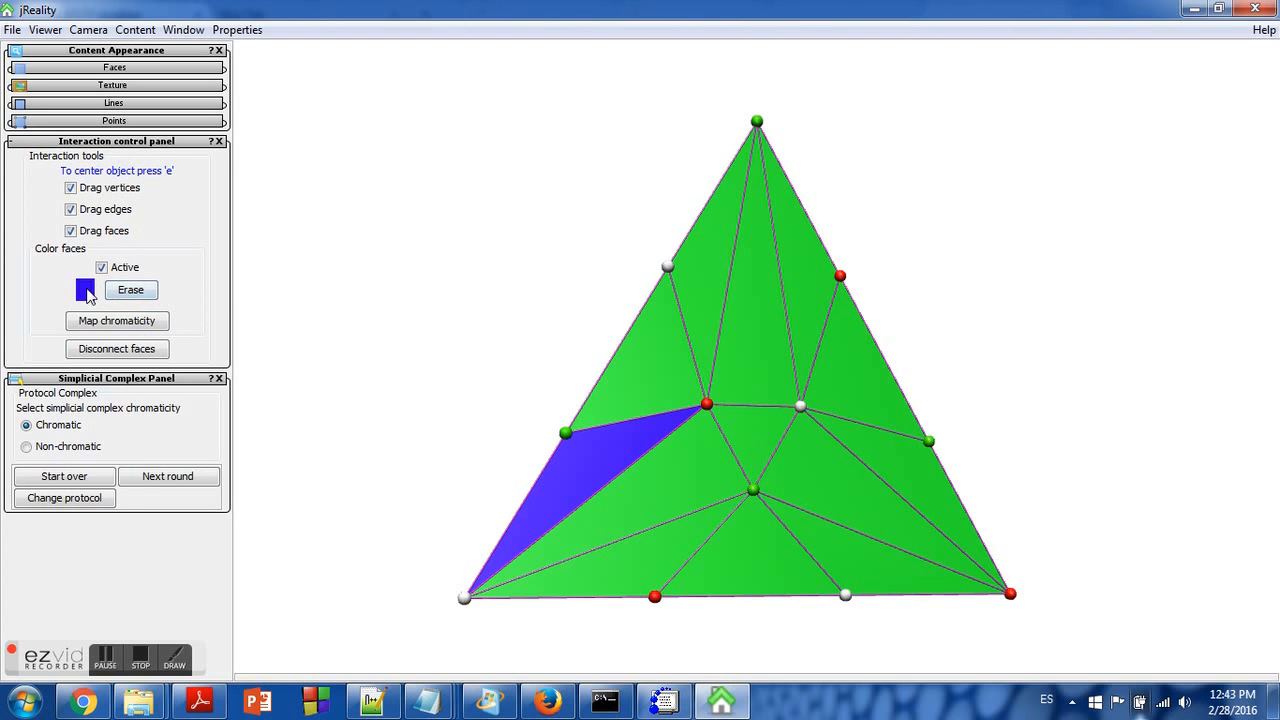
Choose orange-red as the face color and paint the small central triangle with it
click(85, 290)
click(582, 334)
click(574, 497)
click(749, 422)
Choose yellow as the face color and paint the middle face on the complex's left edge
click(85, 290)
click(678, 338)
click(680, 313)
click(575, 500)
click(657, 398)
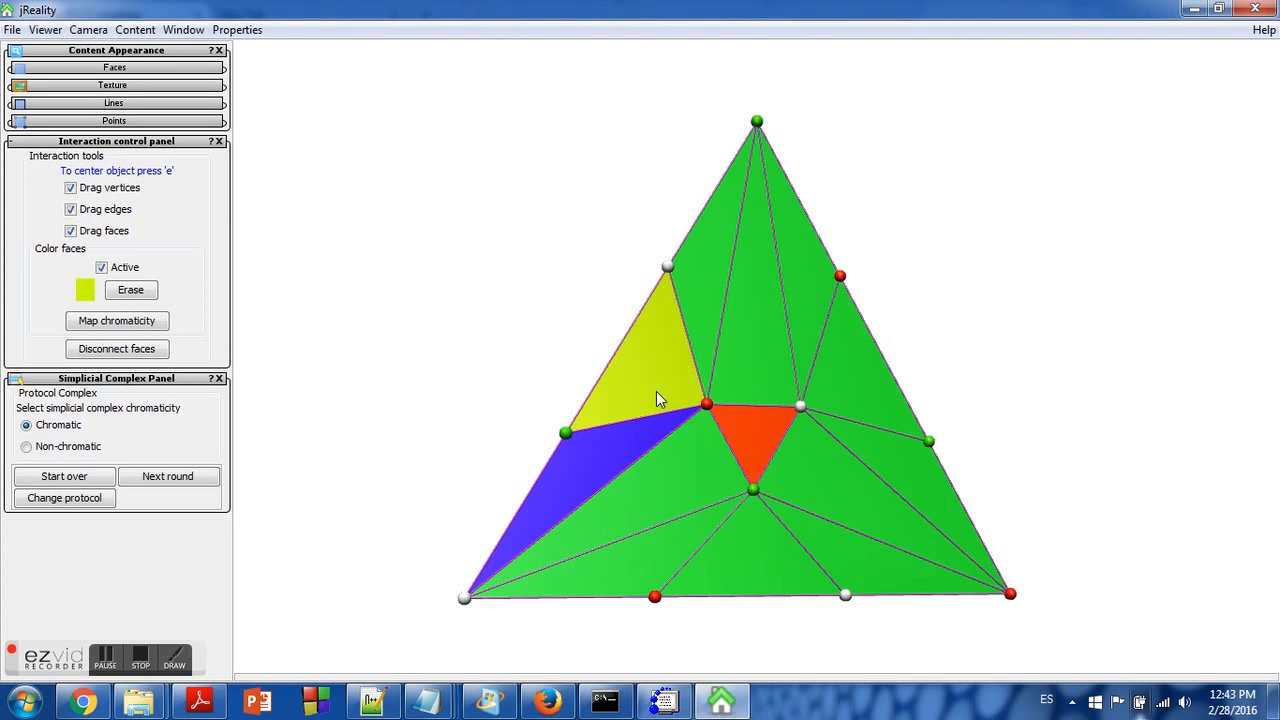
Execute the next round on the colored complex and erase the face colors
click(166, 479)
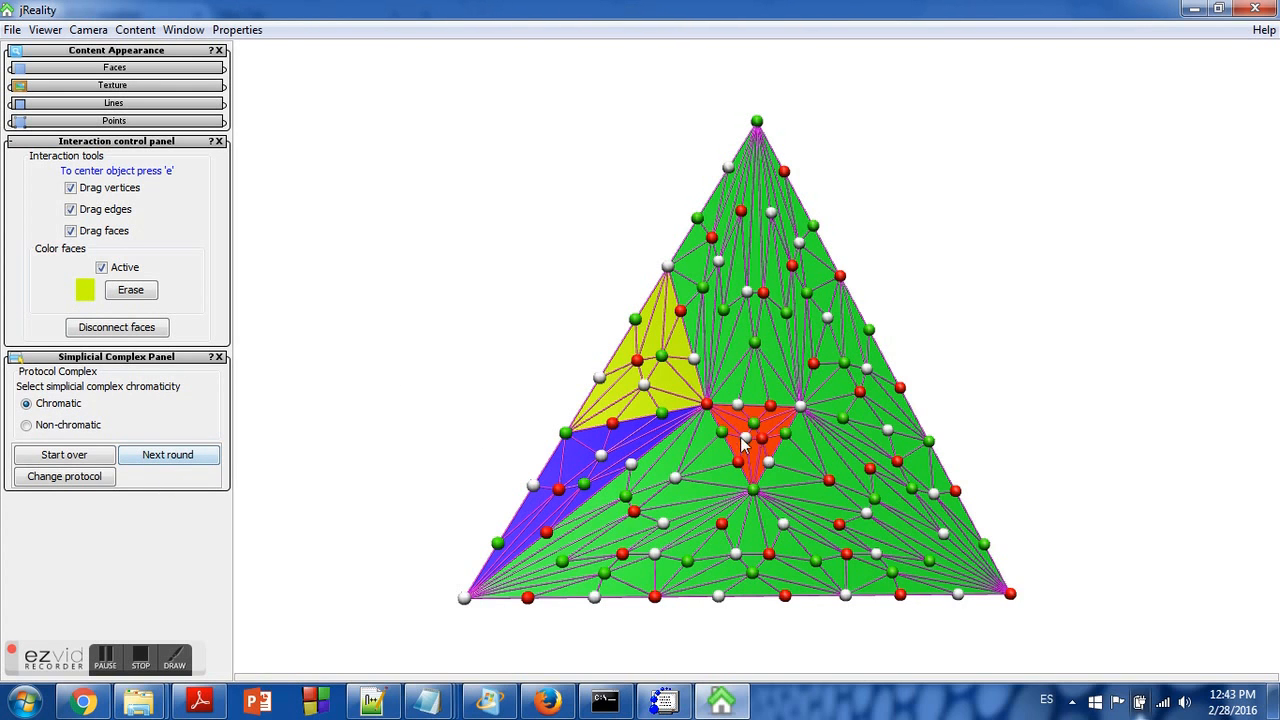
click(131, 290)
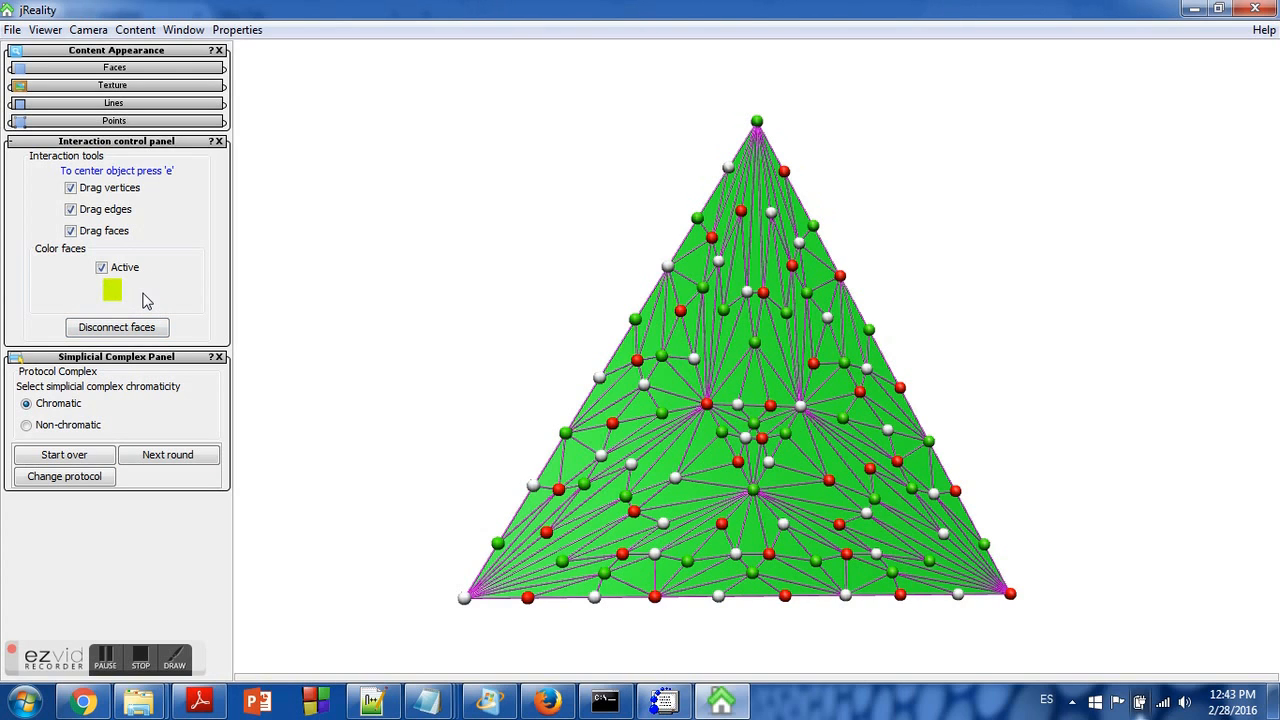
Change the communication protocol to Iterated Write/Read (WR) Shared memory and execute a round
click(91, 478)
click(102, 410)
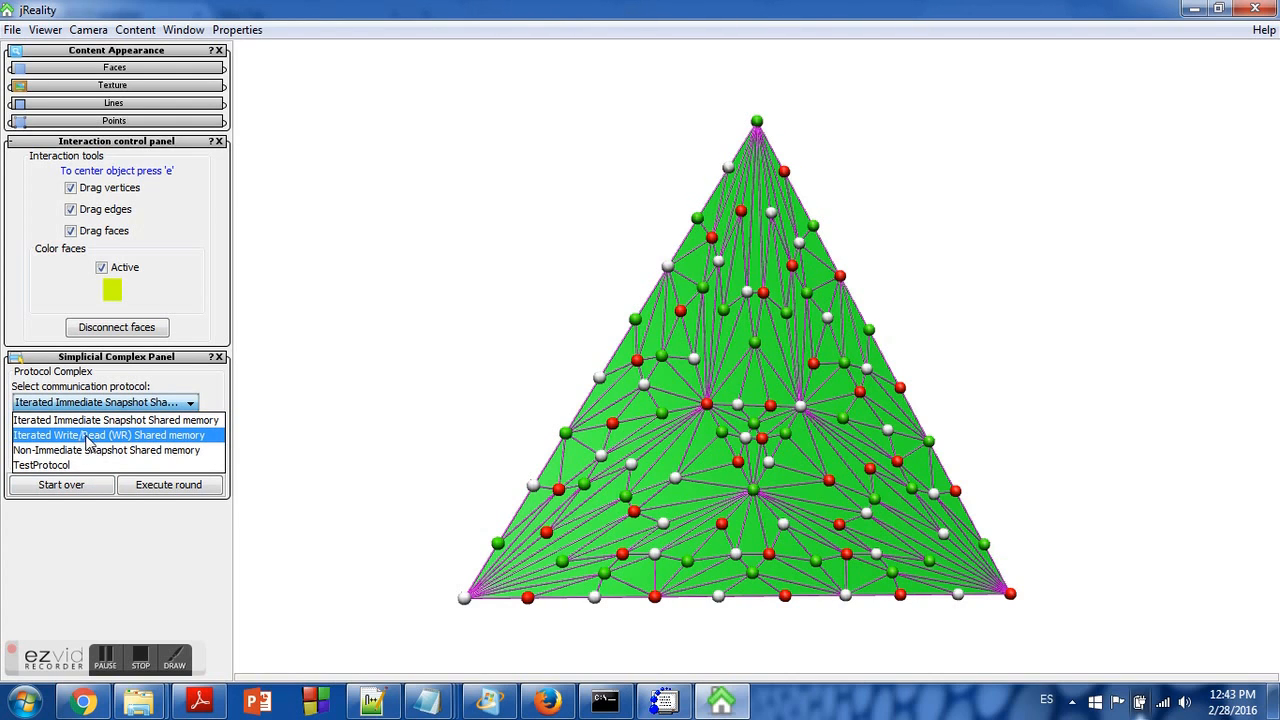
click(176, 440)
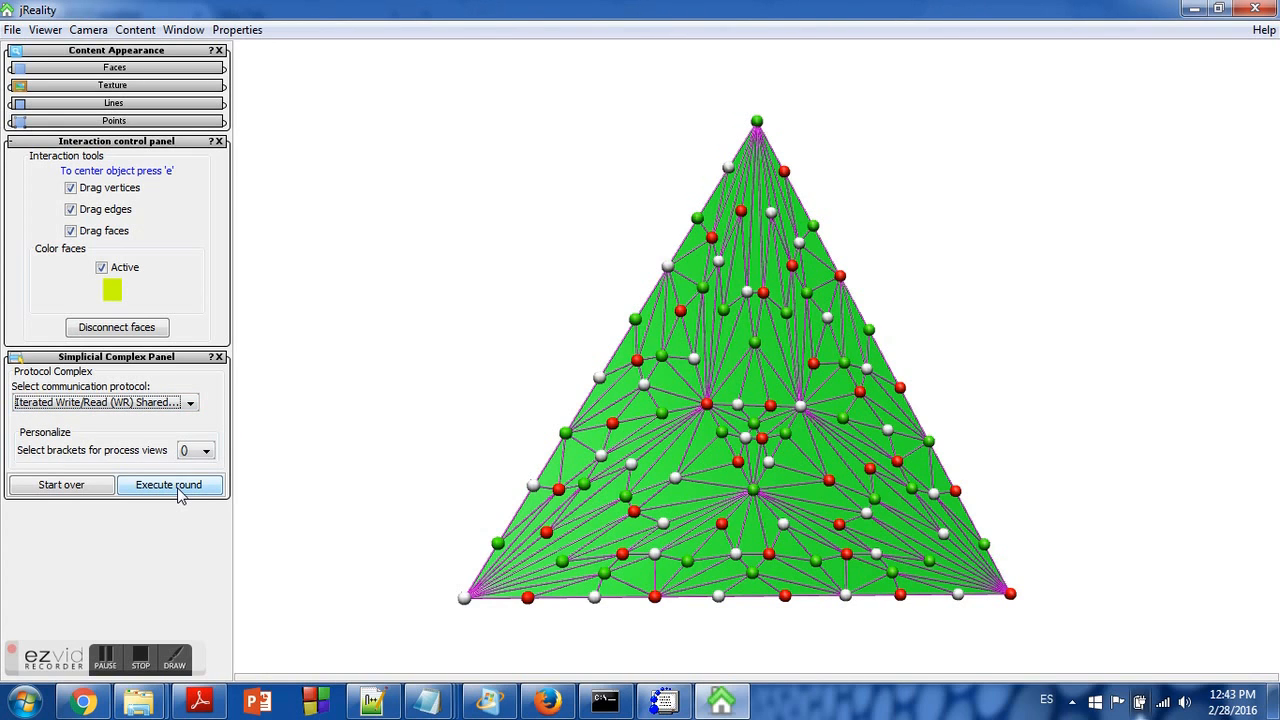
click(178, 487)
Deactivate face coloring and disconnect the faces of the complex
click(138, 300)
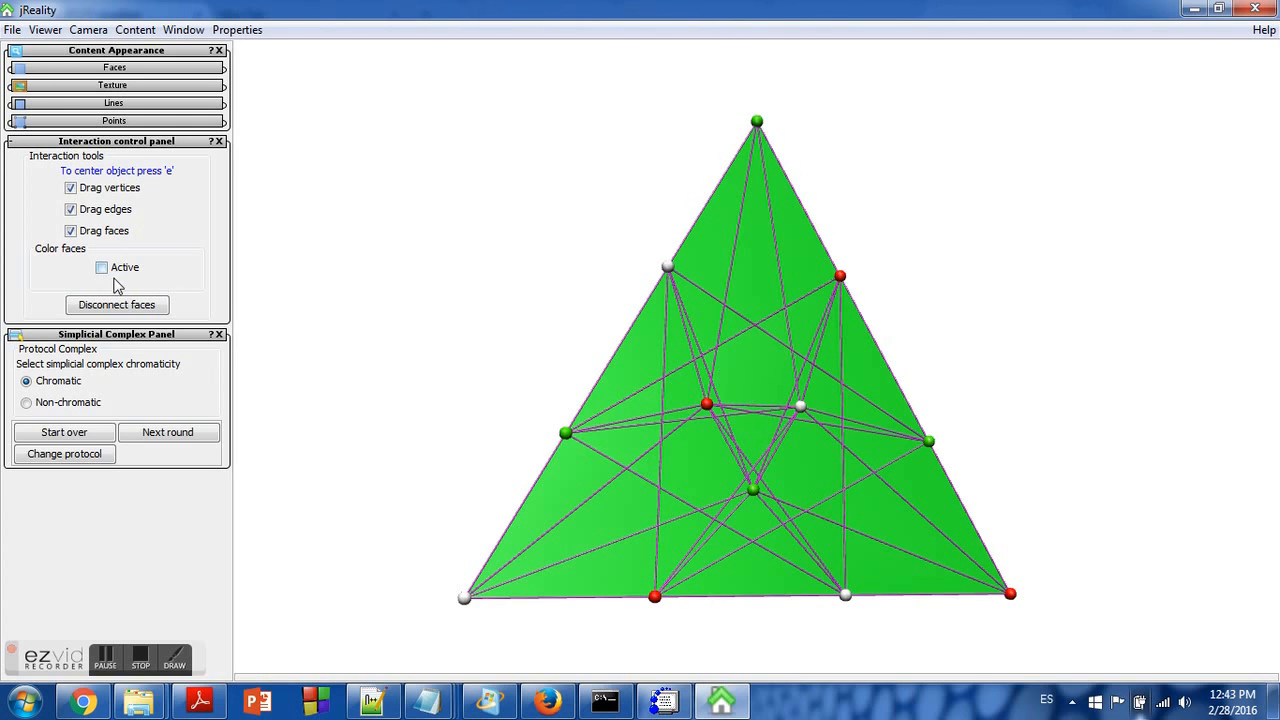
click(128, 310)
Pull the disconnected outer and central faces one by one away from the complex to spread them out
drag(640, 387, 478, 333)
drag(768, 290, 756, 216)
drag(812, 258, 985, 221)
drag(876, 362, 1068, 429)
drag(906, 498, 963, 491)
drag(905, 543, 1023, 595)
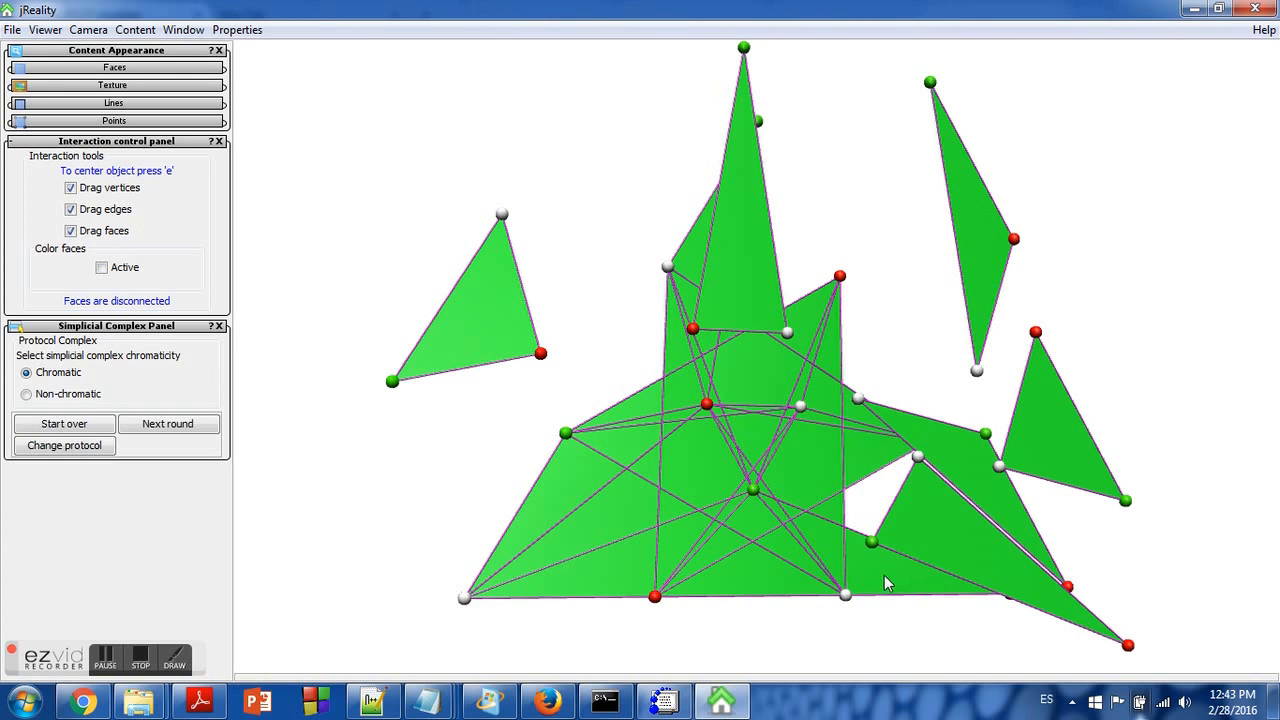
drag(884, 575, 928, 648)
drag(741, 584, 705, 630)
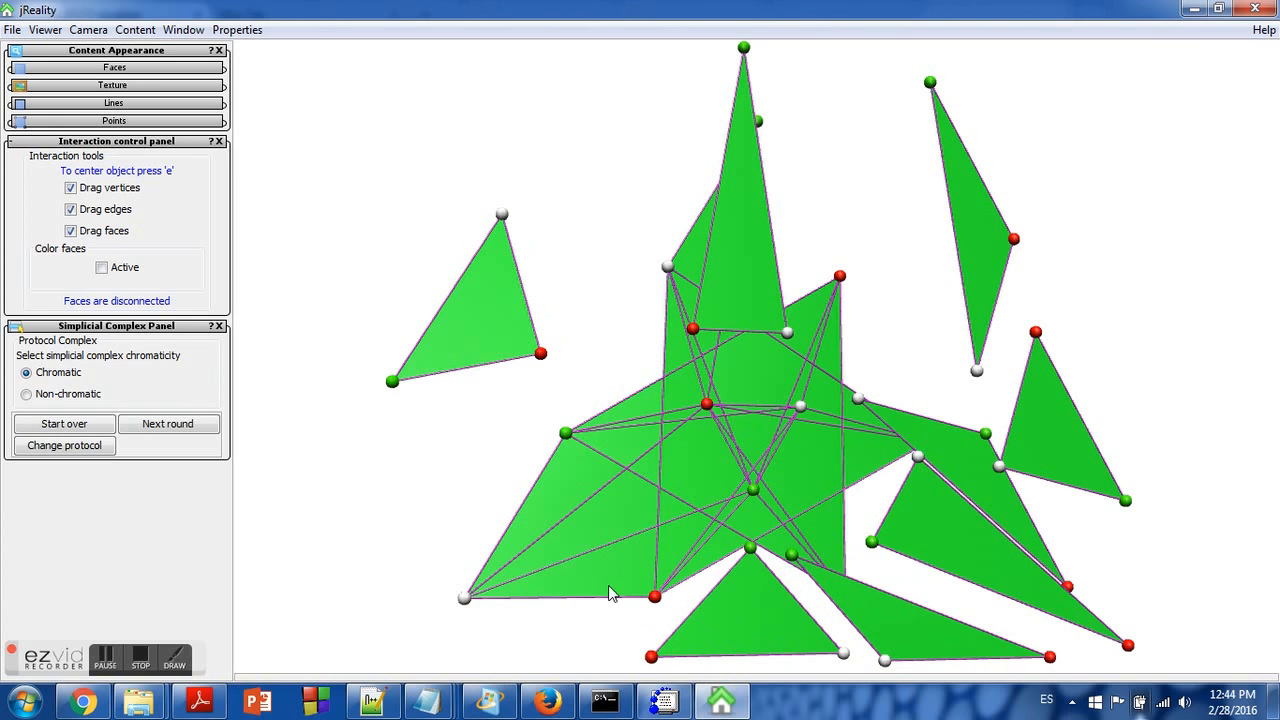
drag(610, 593, 594, 610)
drag(765, 504, 922, 378)
drag(761, 444, 537, 169)
drag(735, 440, 418, 448)
Execute the next round on the separated faces and center the complex in the view
click(166, 428)
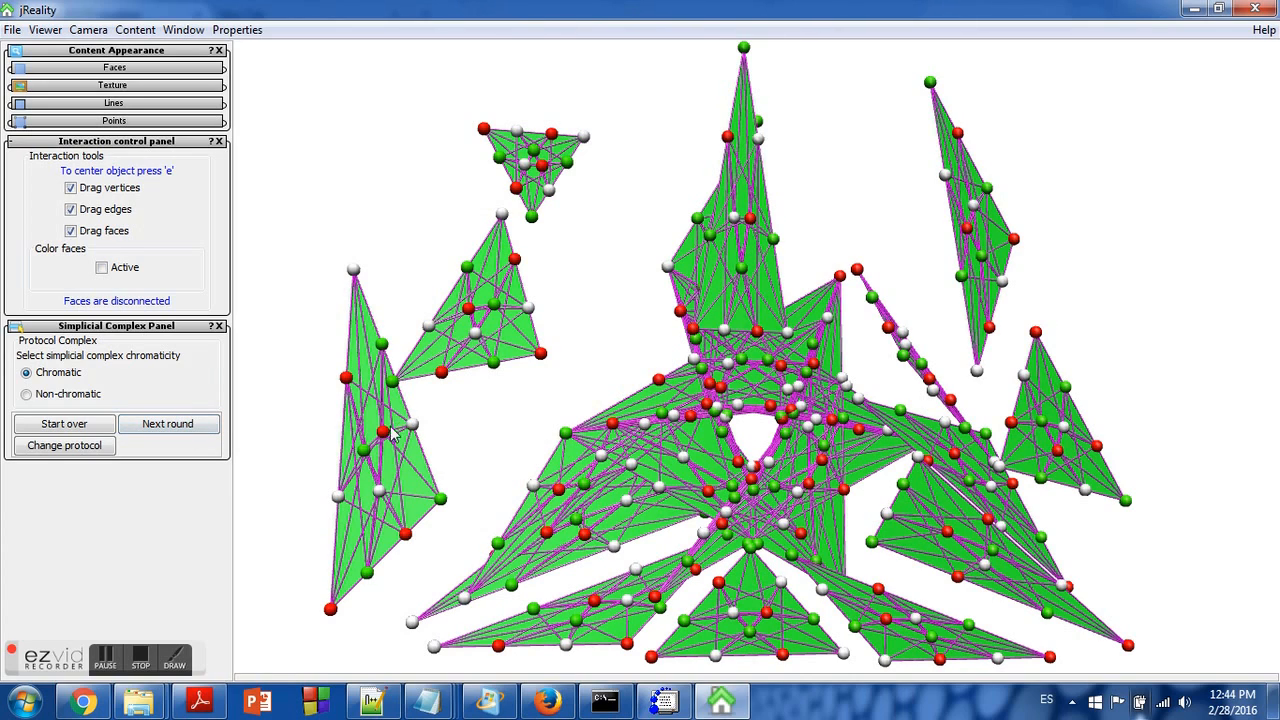
key(e)
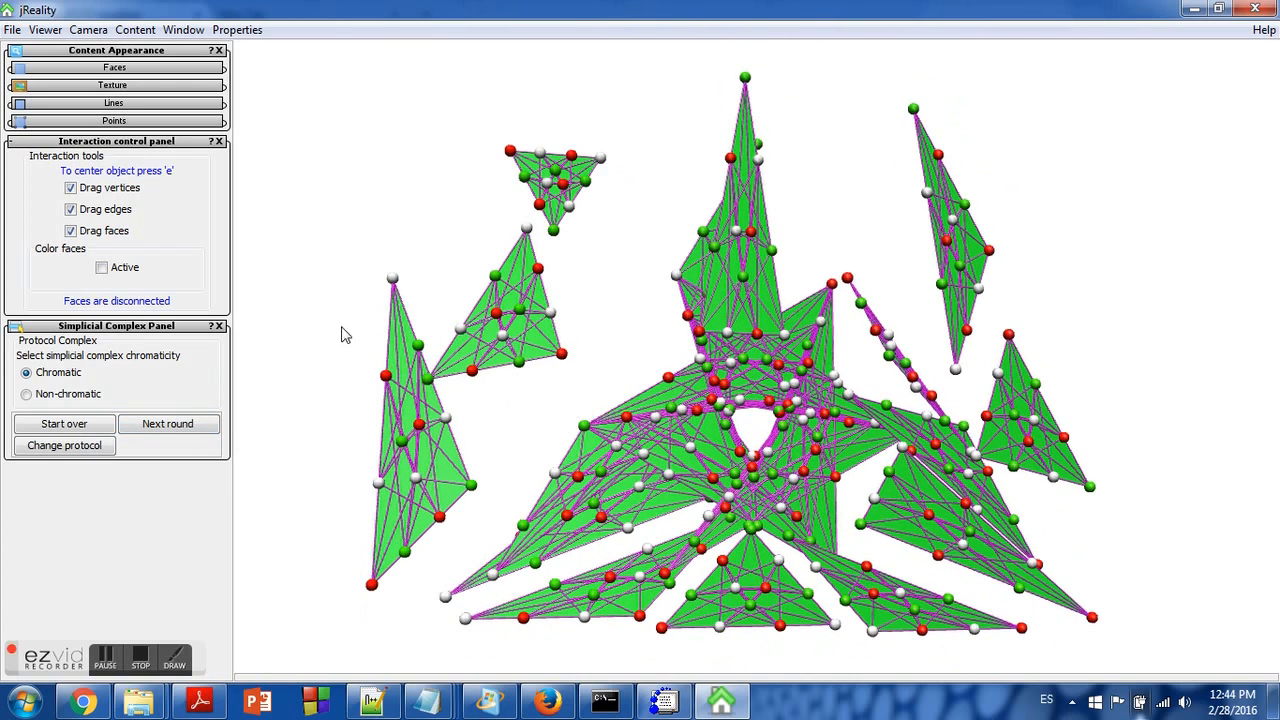
Start over with a new chromatic initial complex of two processes
click(64, 424)
click(64, 119)
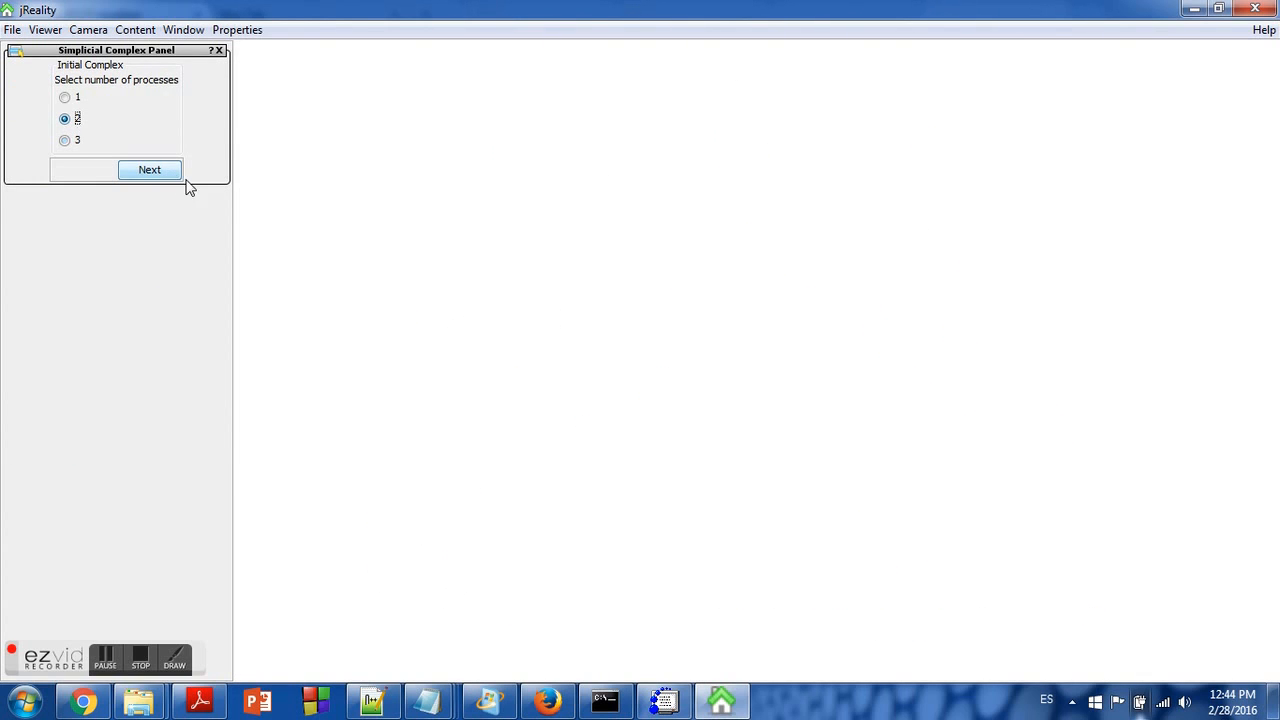
click(160, 171)
click(156, 211)
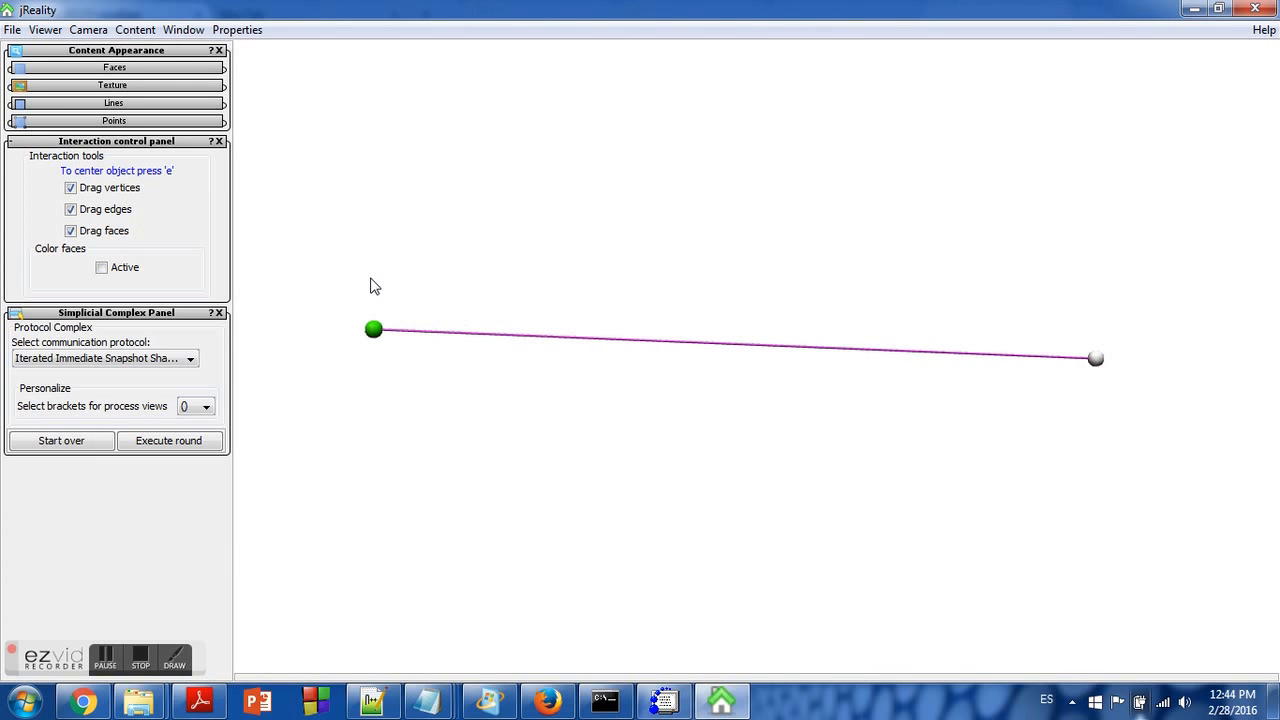
Make the point labels of the two-process complex visible and collapse the interaction controls
click(131, 123)
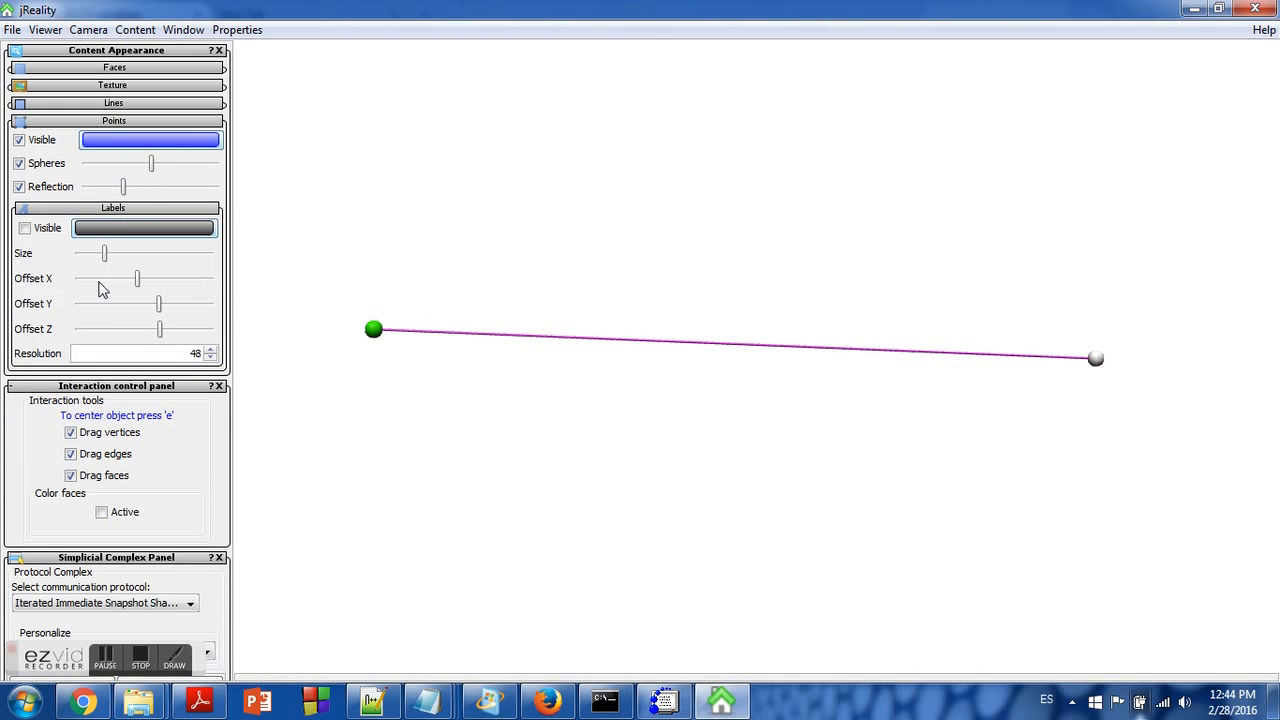
click(38, 230)
scroll(166, 412, down, 1)
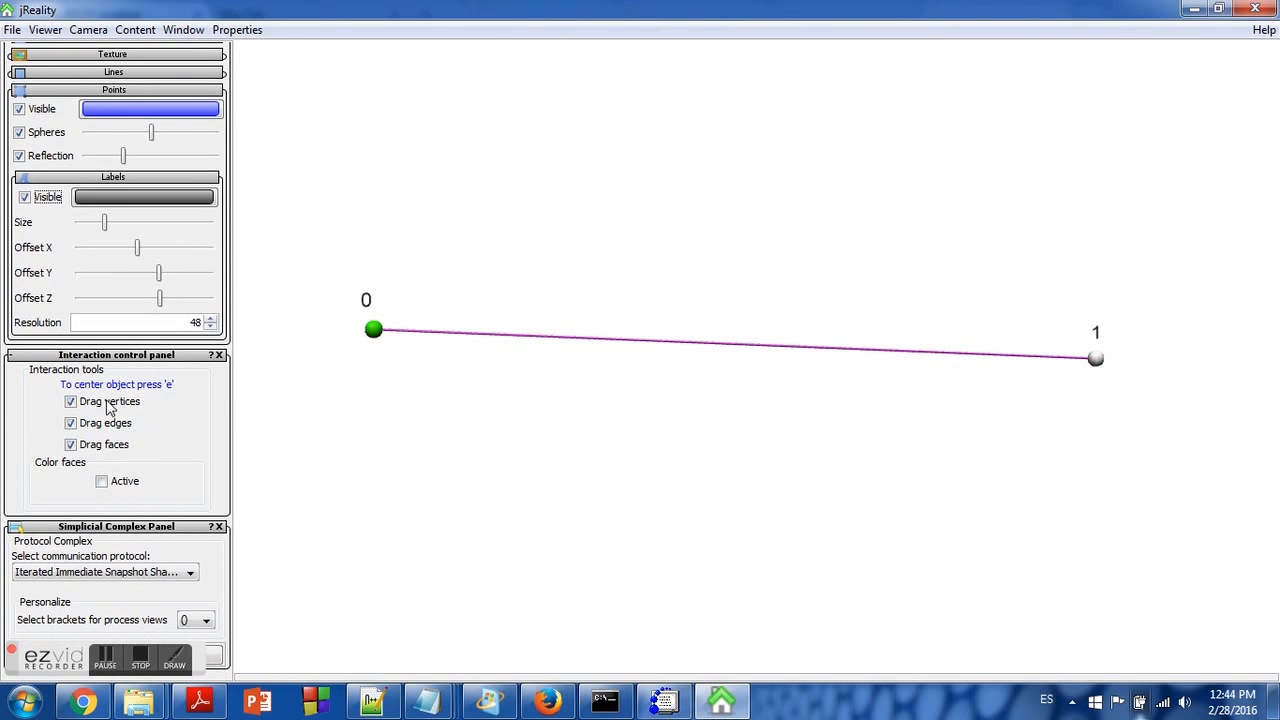
click(116, 360)
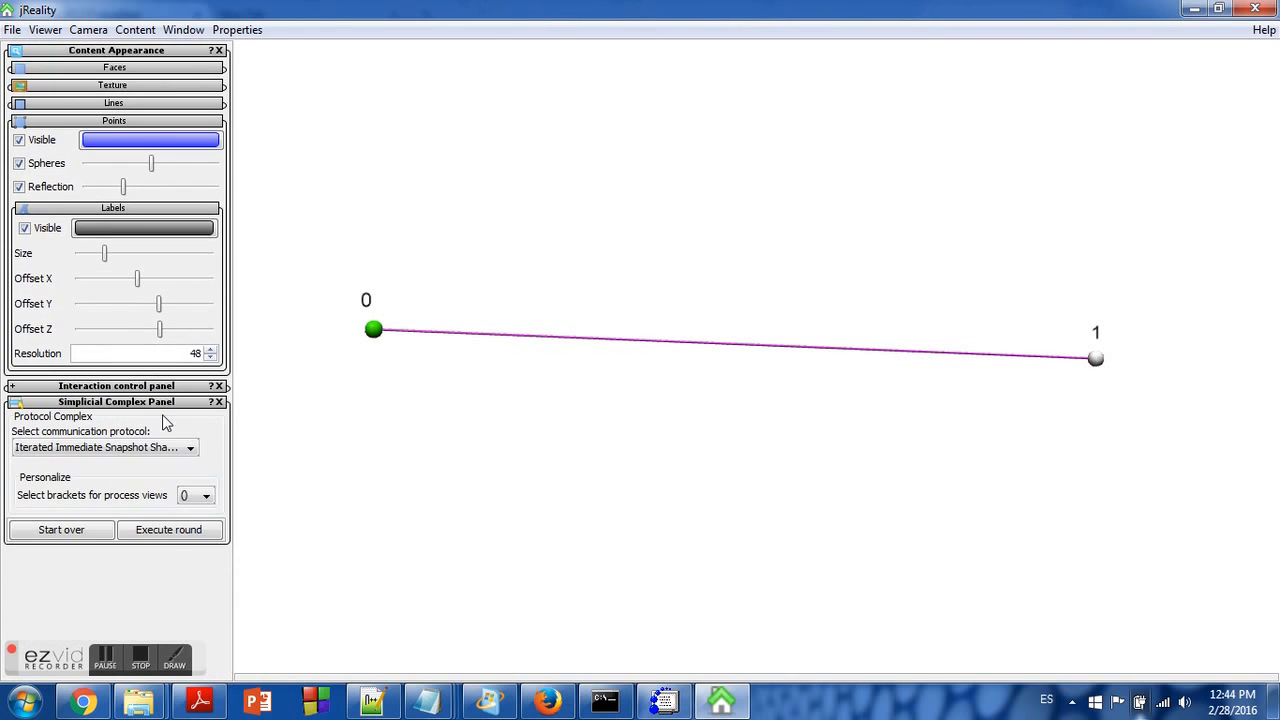
Execute a round with the Iterated Immediate Snapshot protocol, and switch the complex to non-chromatic and back to chromatic
click(164, 533)
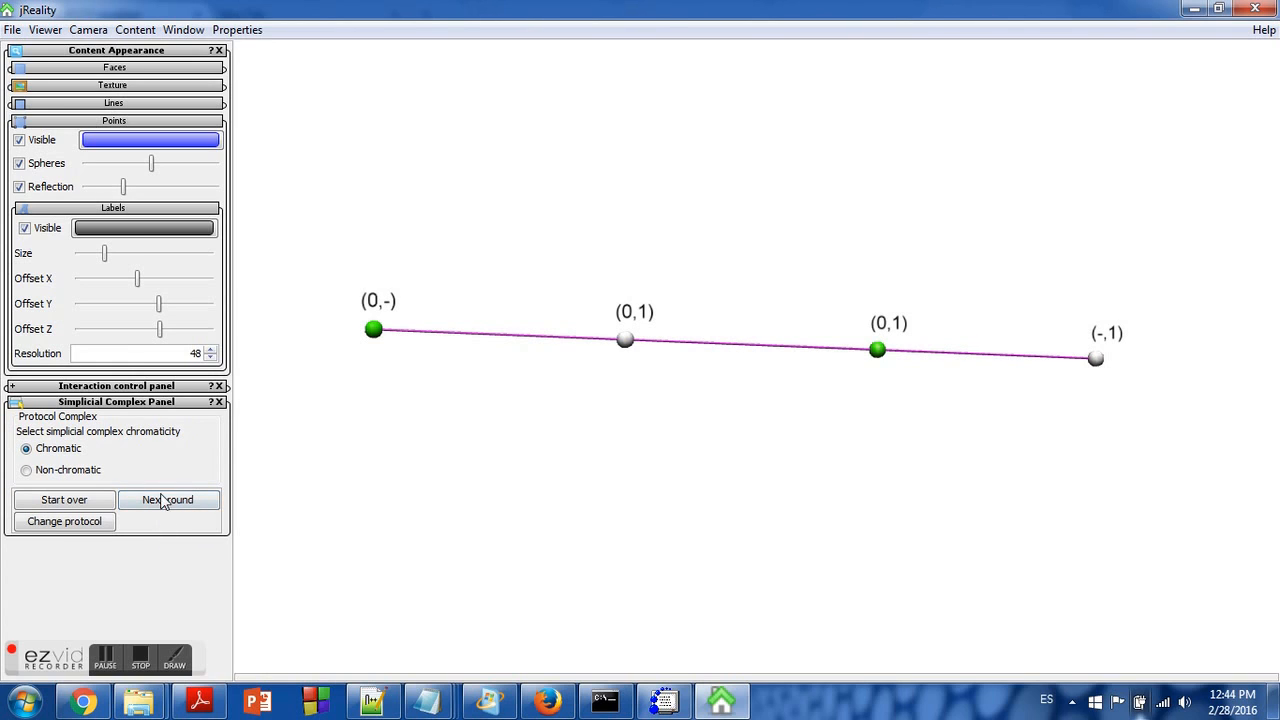
click(87, 473)
click(80, 449)
Execute the next round and pull inner vertices of the line up and down into a zigzag
click(172, 499)
drag(546, 338, 727, 428)
drag(797, 347, 792, 258)
drag(886, 360, 882, 393)
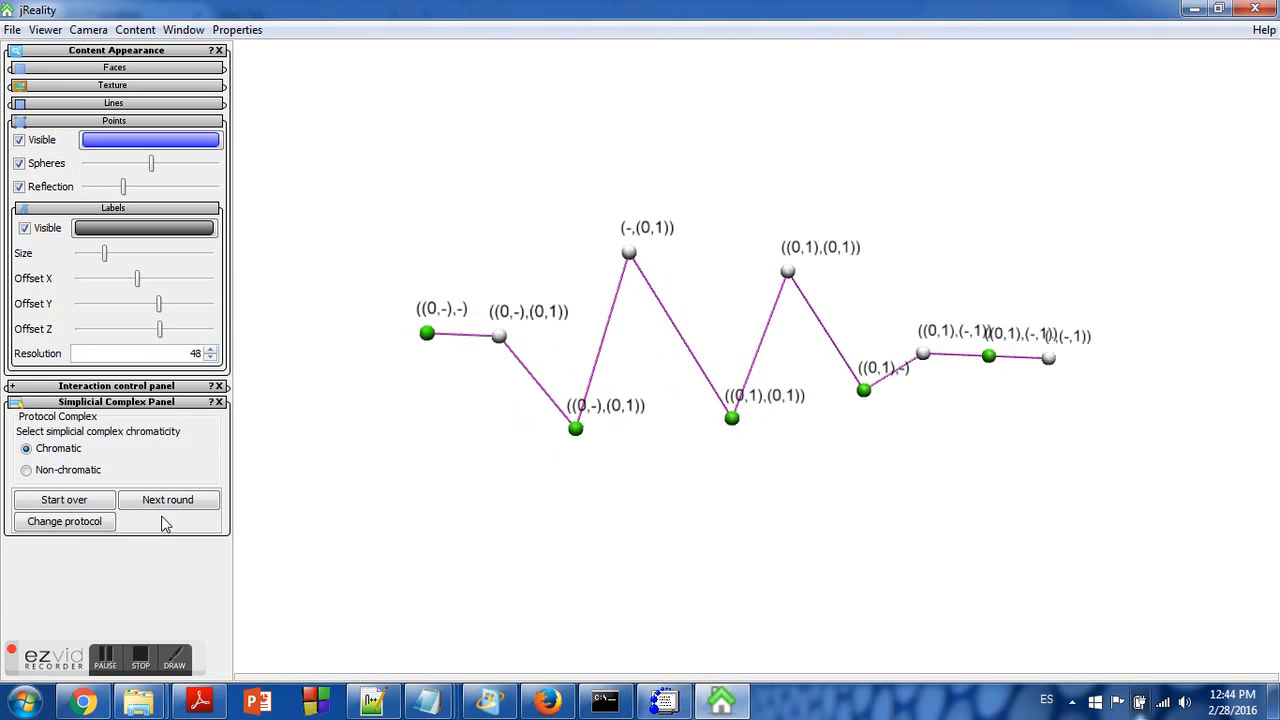
Start over with a new initial complex of three processes
click(97, 506)
click(163, 172)
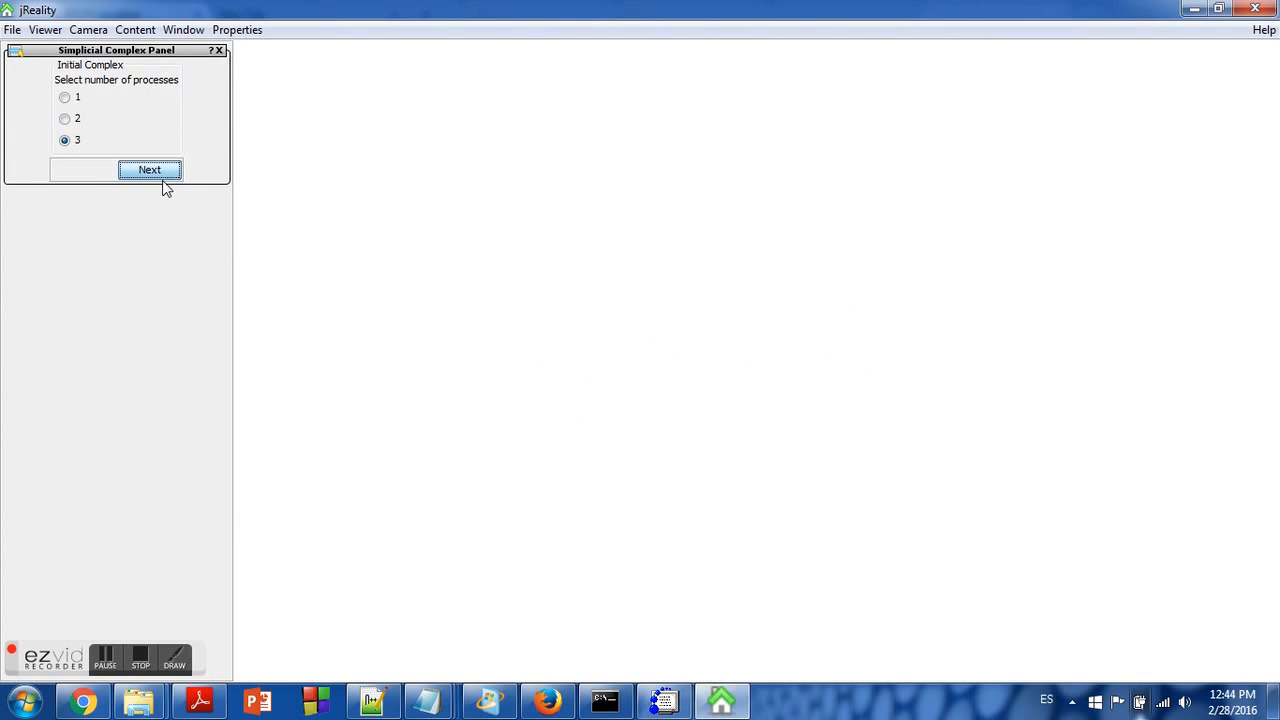